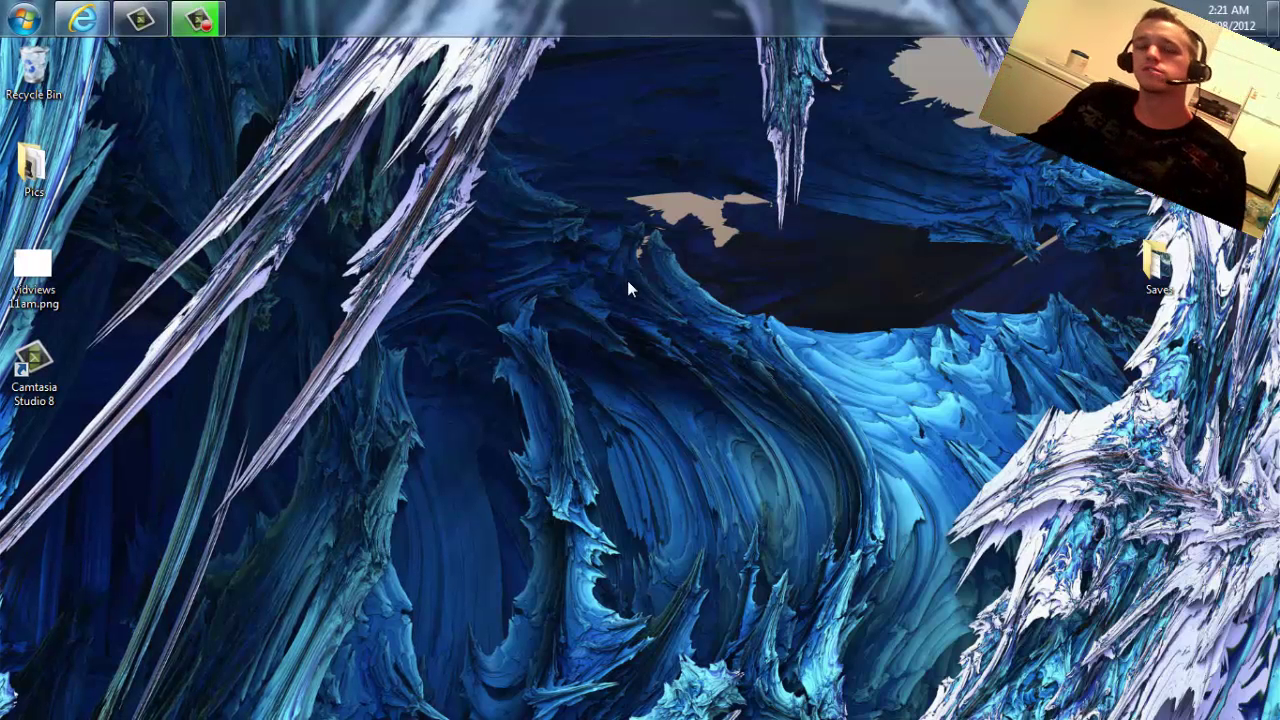
- Restore the Internet Explorer window showing the Google AdWords Keyword Tool from the taskbar
mouse_move(96, 22)
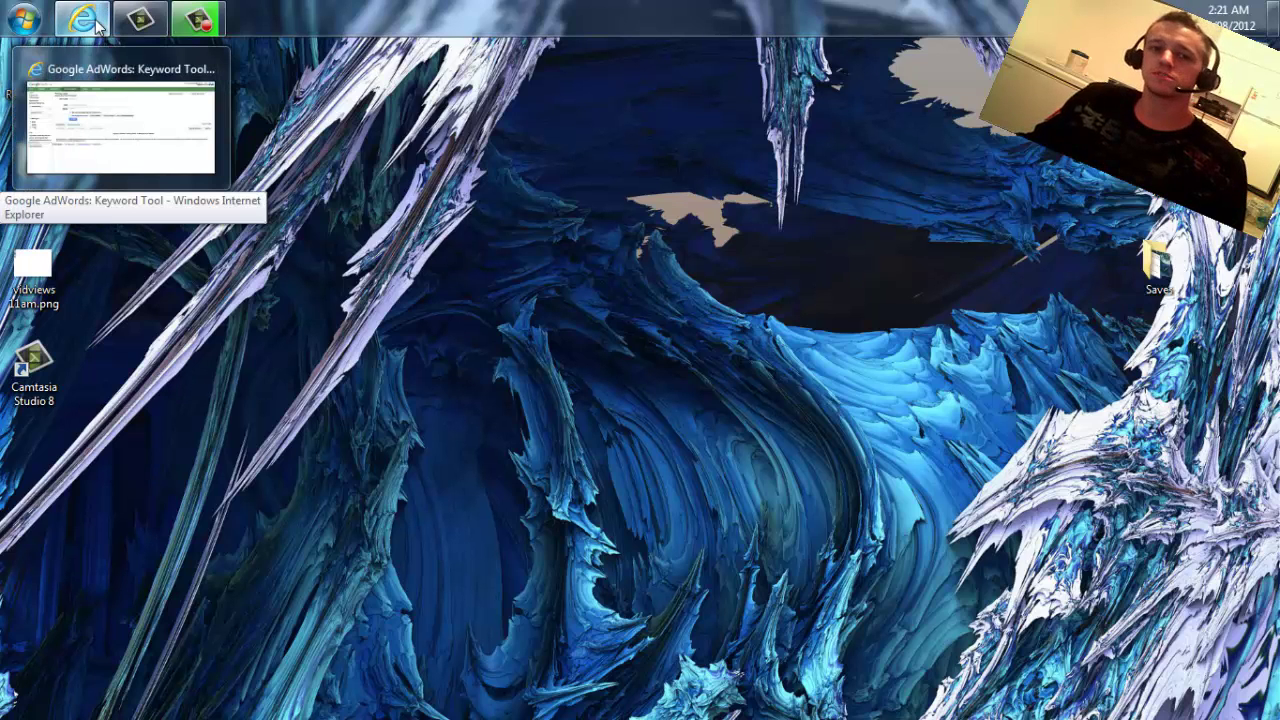
click(96, 22)
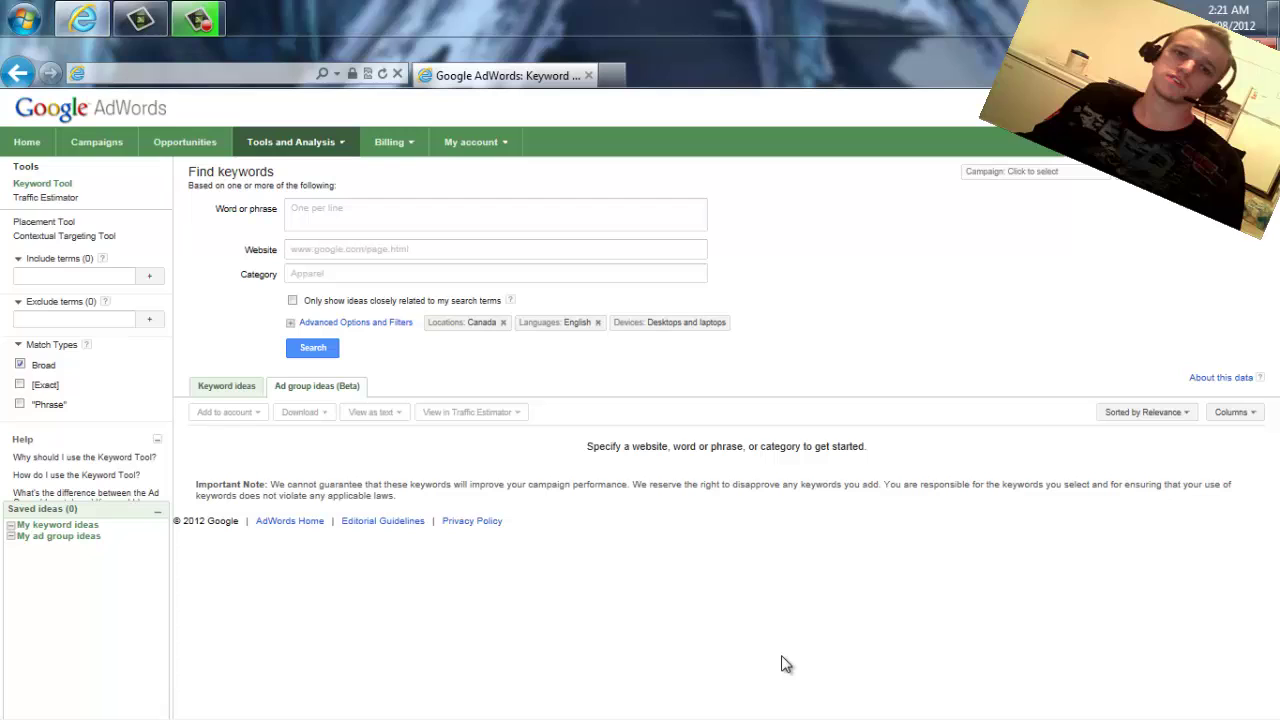
click(370, 210)
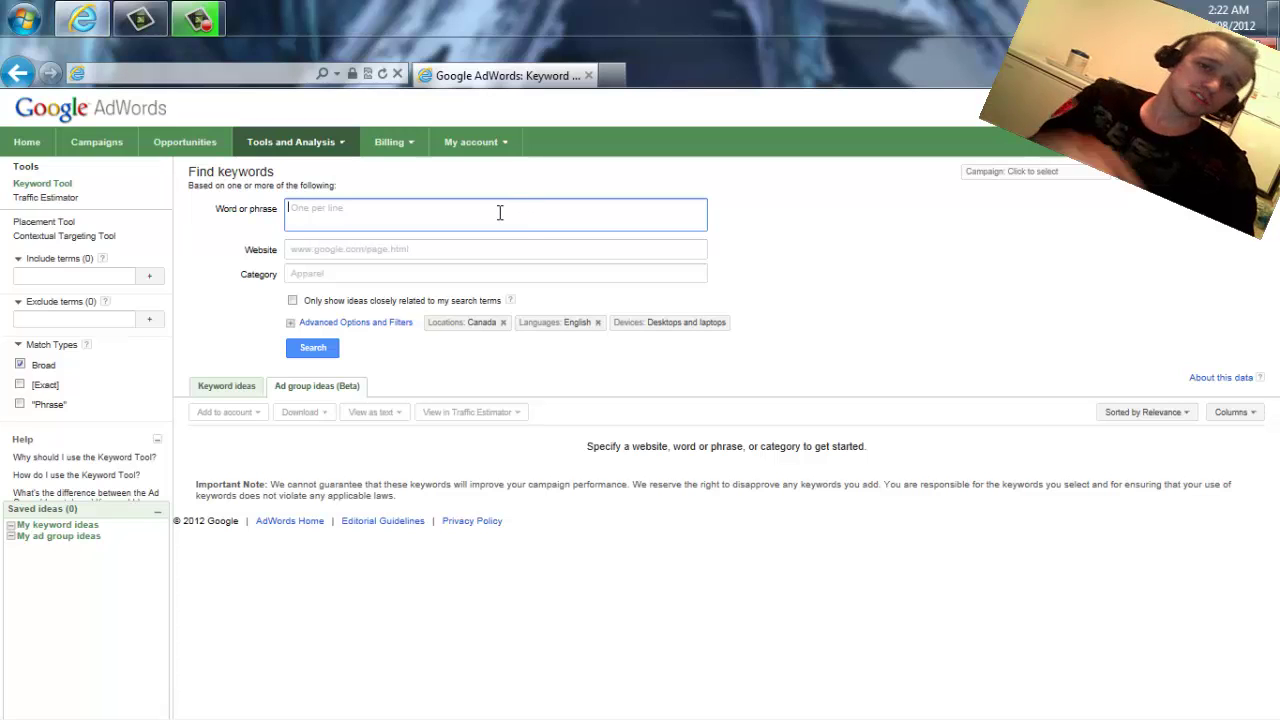
- Reload the Keyword Tool from Tools and Analysis to get a blank Find keywords form
click(318, 150)
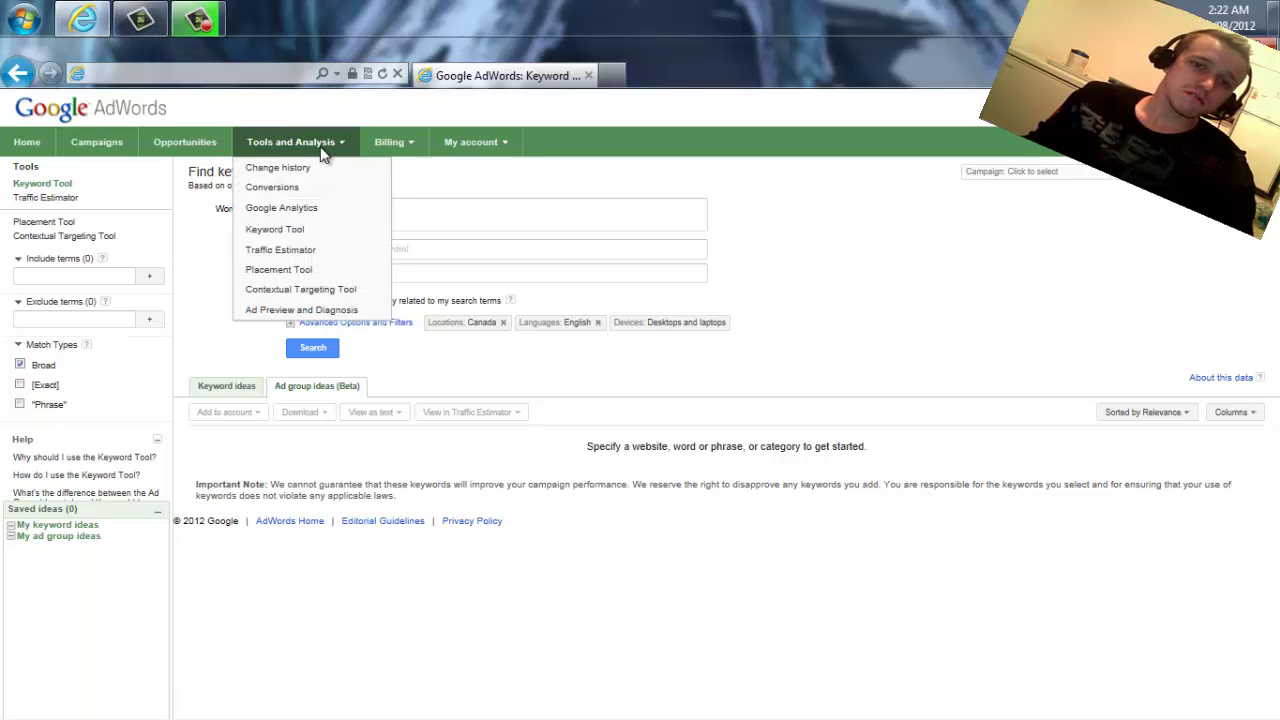
click(280, 231)
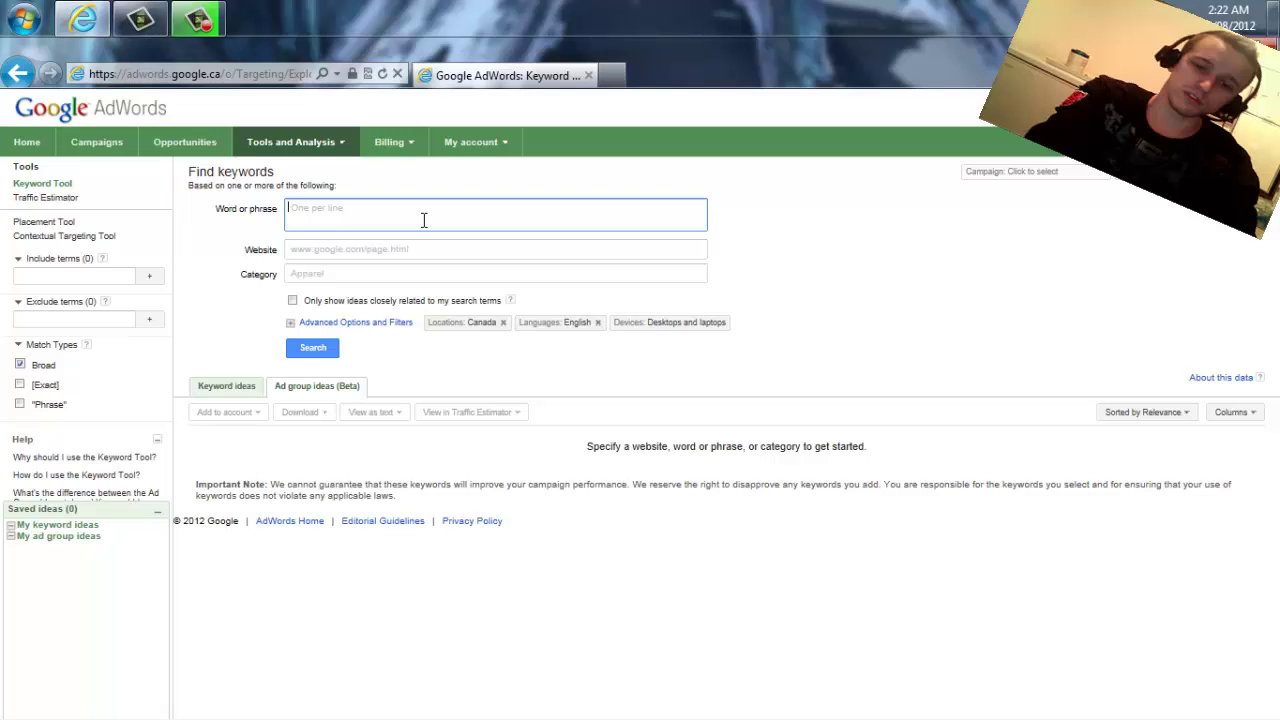
- Enter 'minecraft' as the word or phrase and tick 'Only show ideas closely related'
text(minecraft)
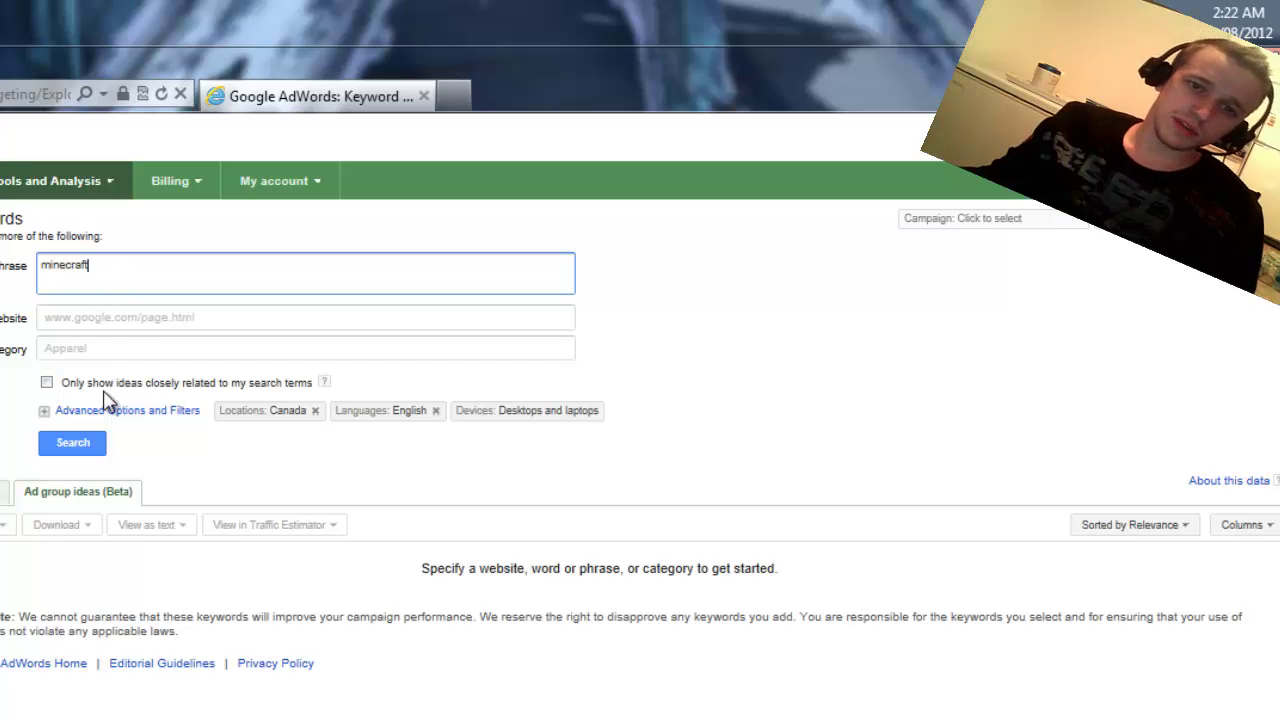
click(47, 383)
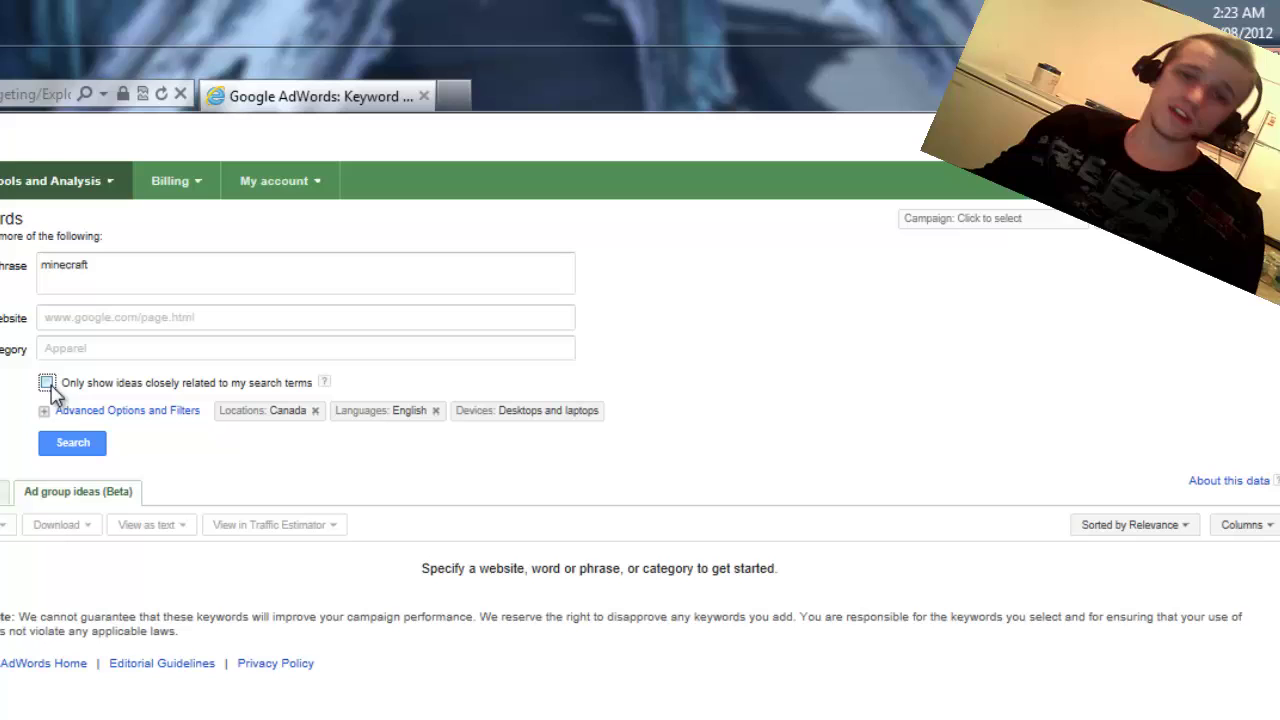
- Run the minecraft search and switch to the Keyword ideas tab listing 800 ideas
click(77, 450)
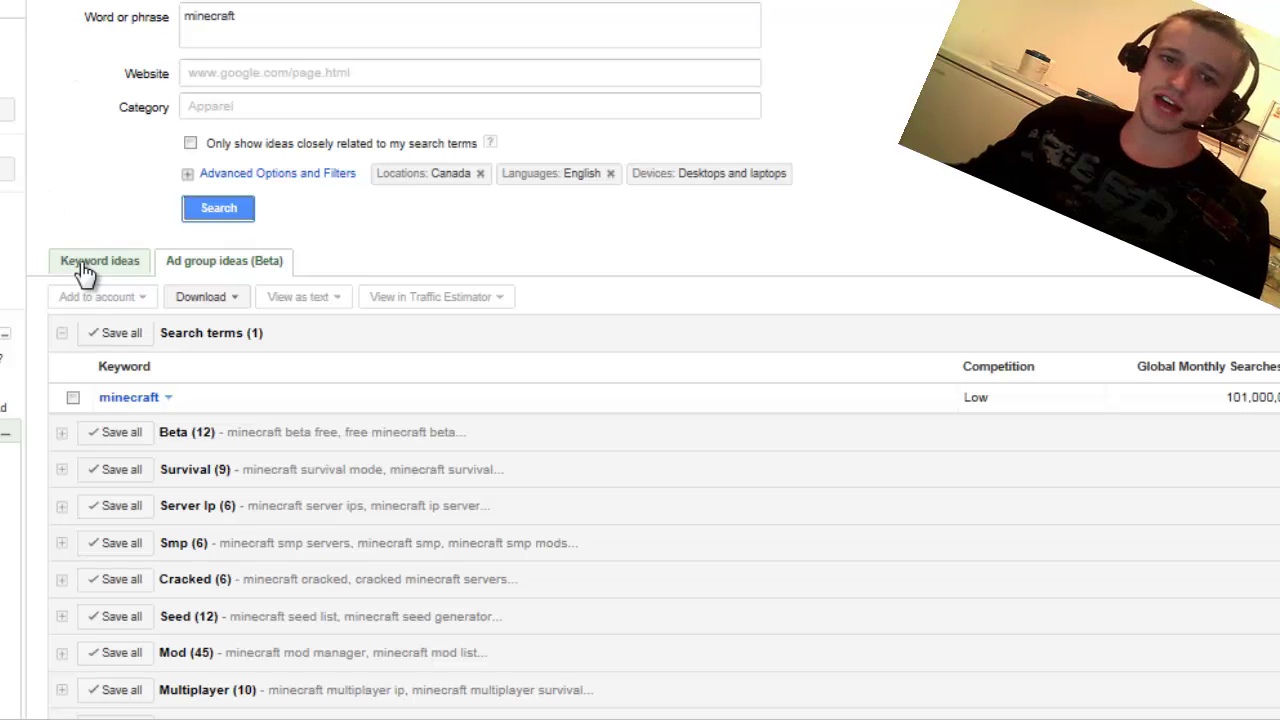
scroll(466, 455, down, 3)
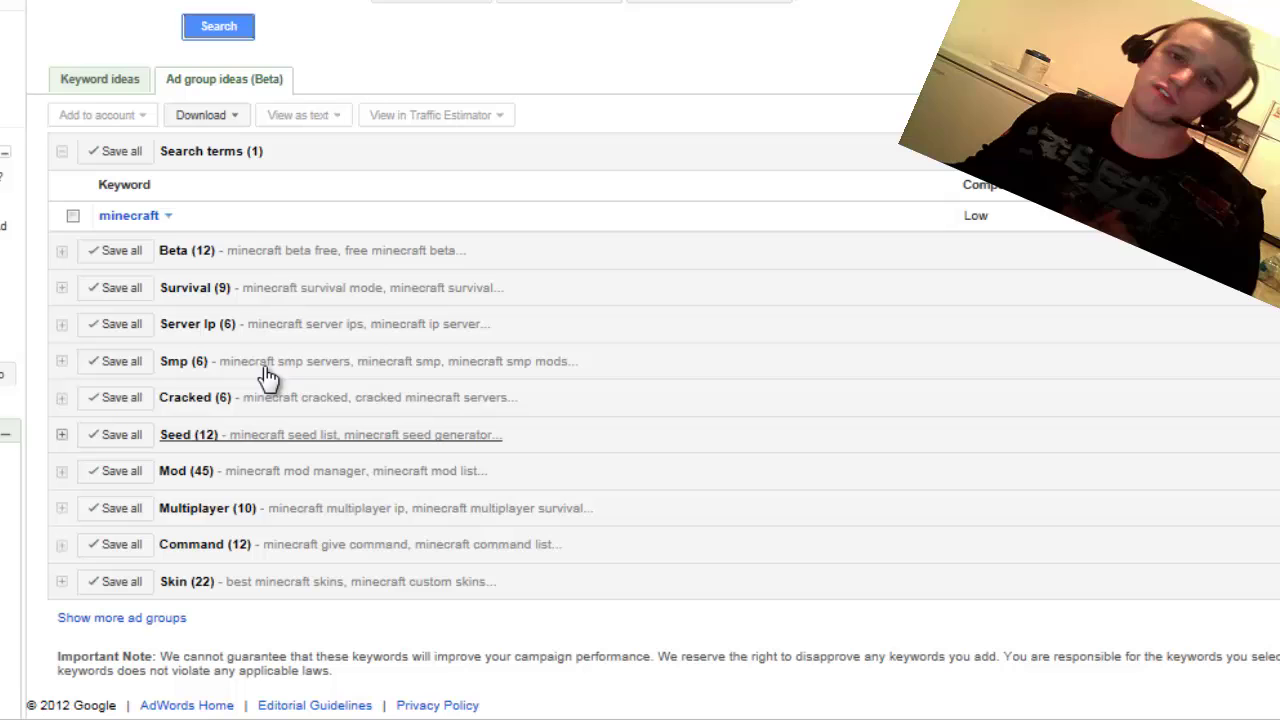
click(92, 88)
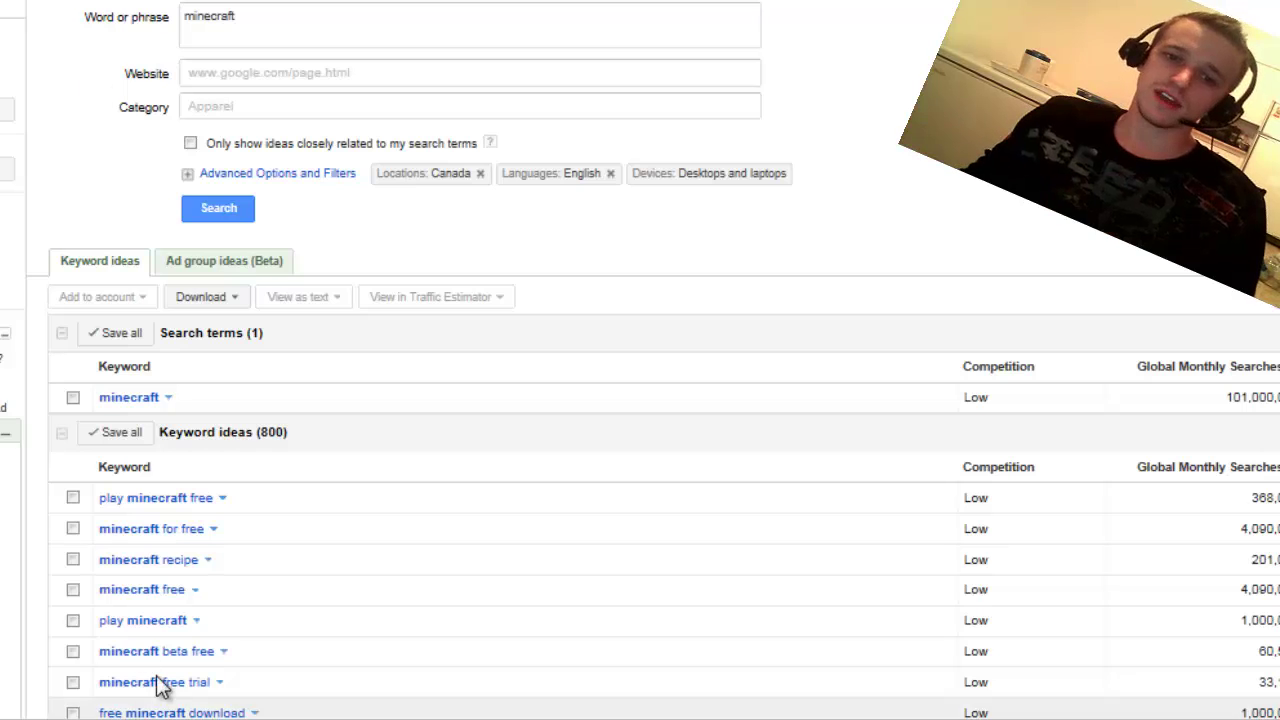
- Scroll through the minecraft keyword ideas list to review the search volumes
scroll(180, 650, down, 3)
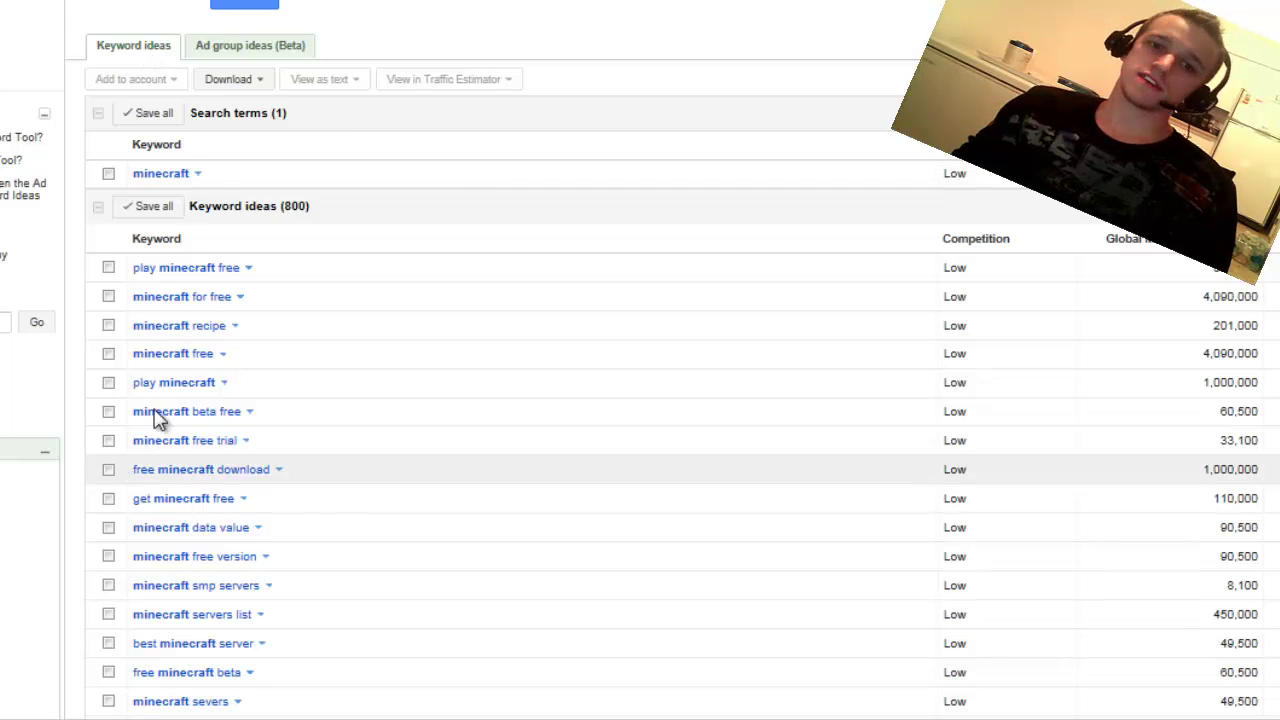
scroll(474, 601, down, 9)
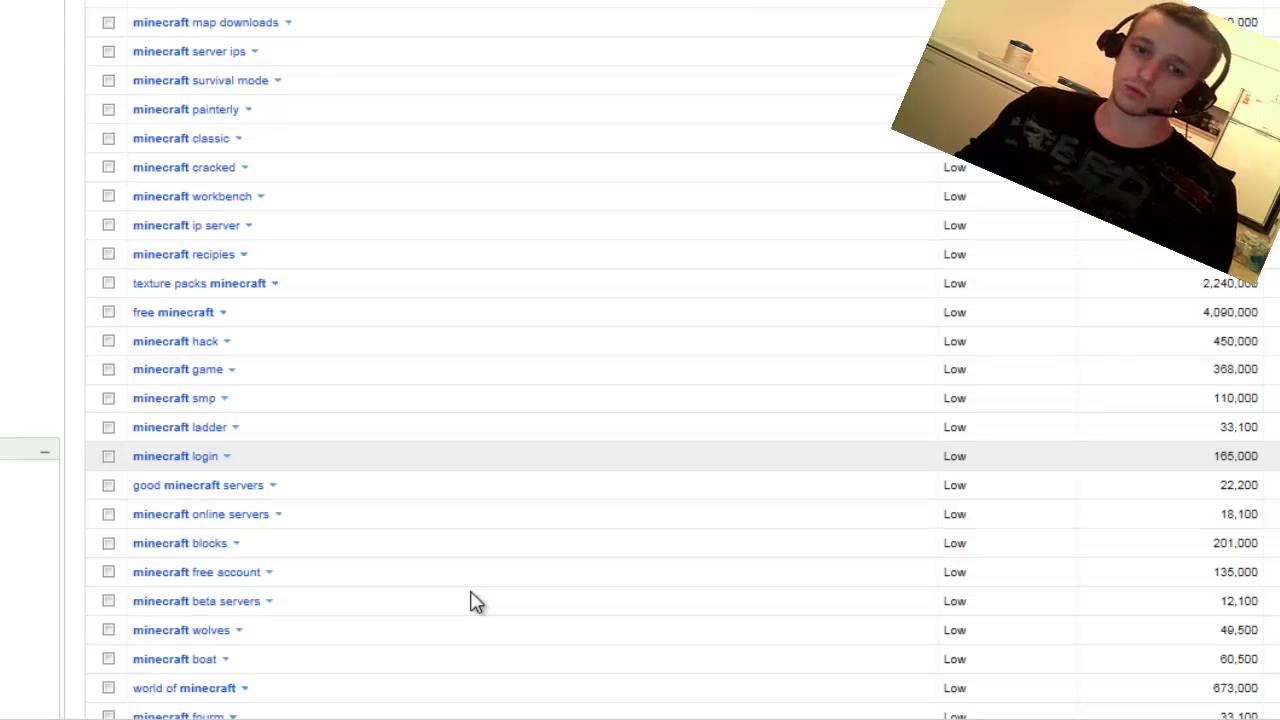
scroll(474, 601, up, 10)
scroll(1086, 514, down, 1)
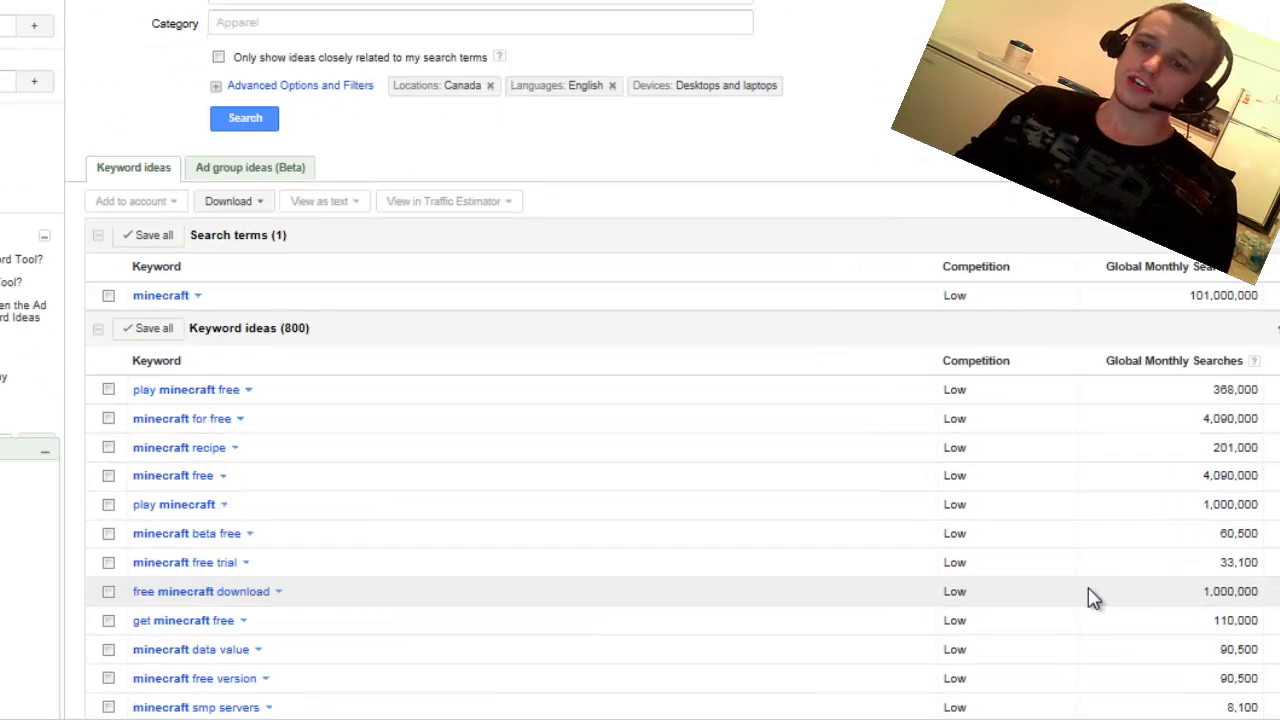
click(1175, 365)
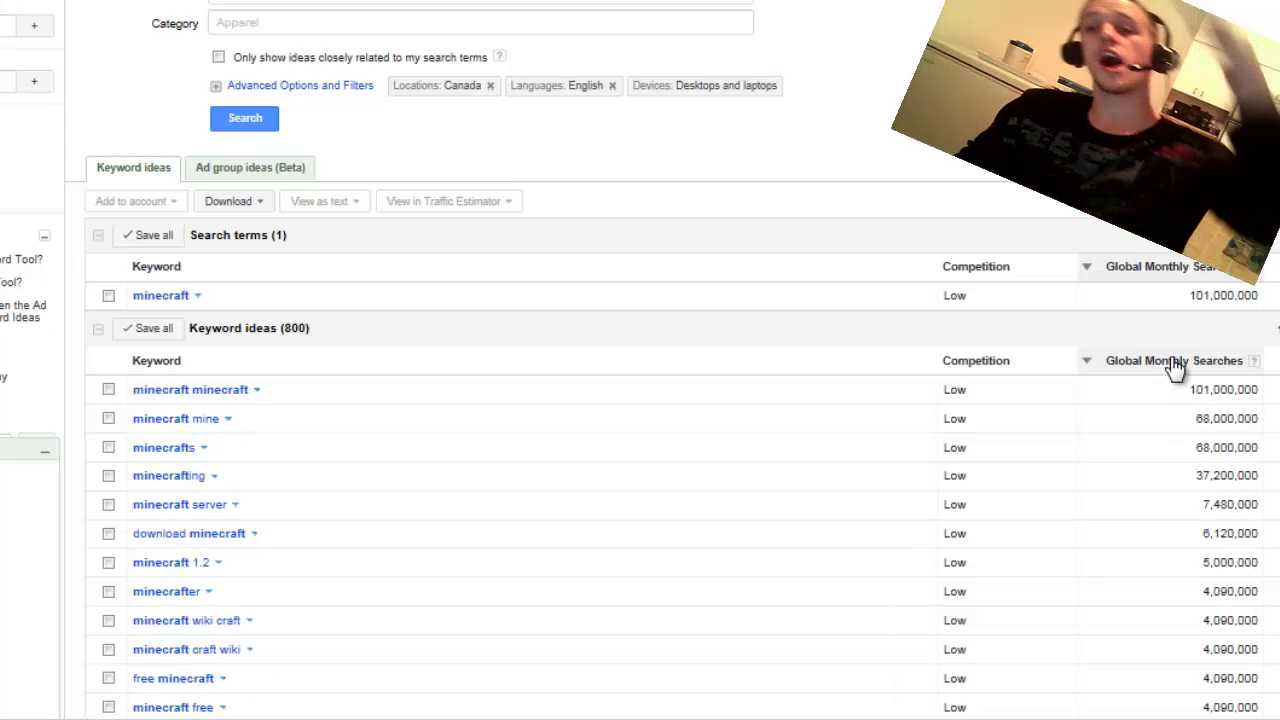
scroll(1177, 471, down, 3)
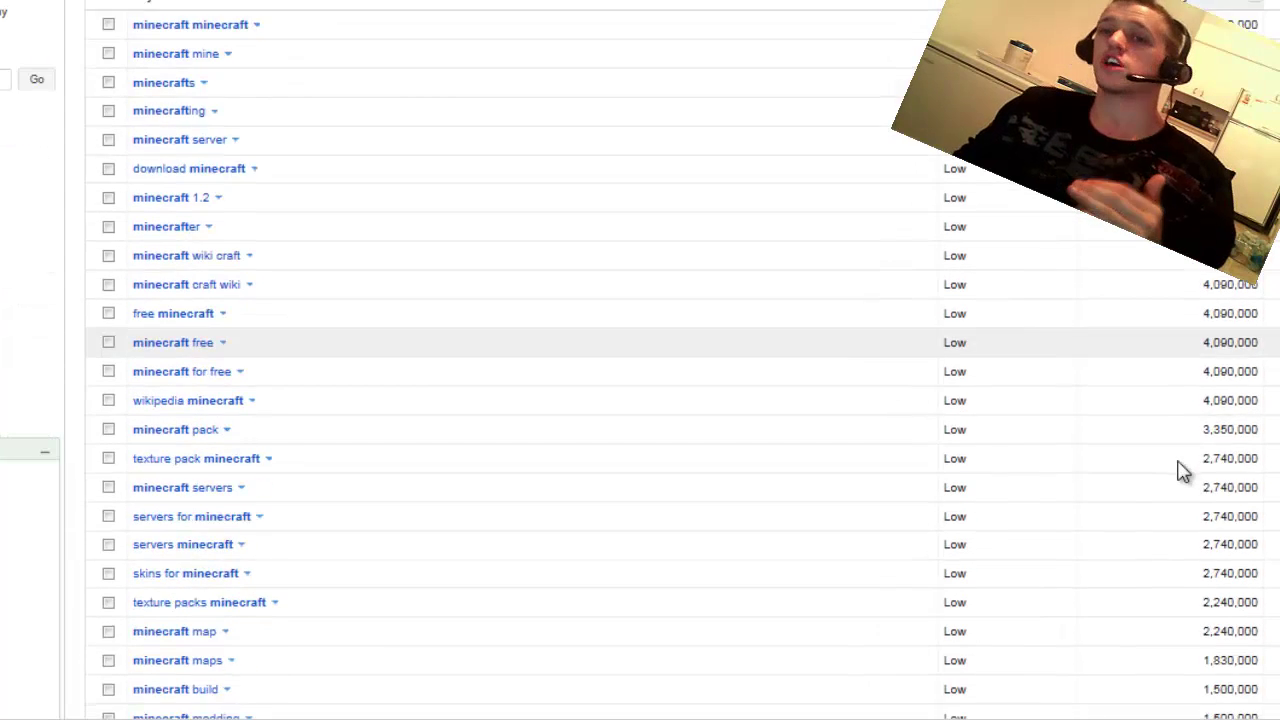
scroll(1166, 266, up, 2)
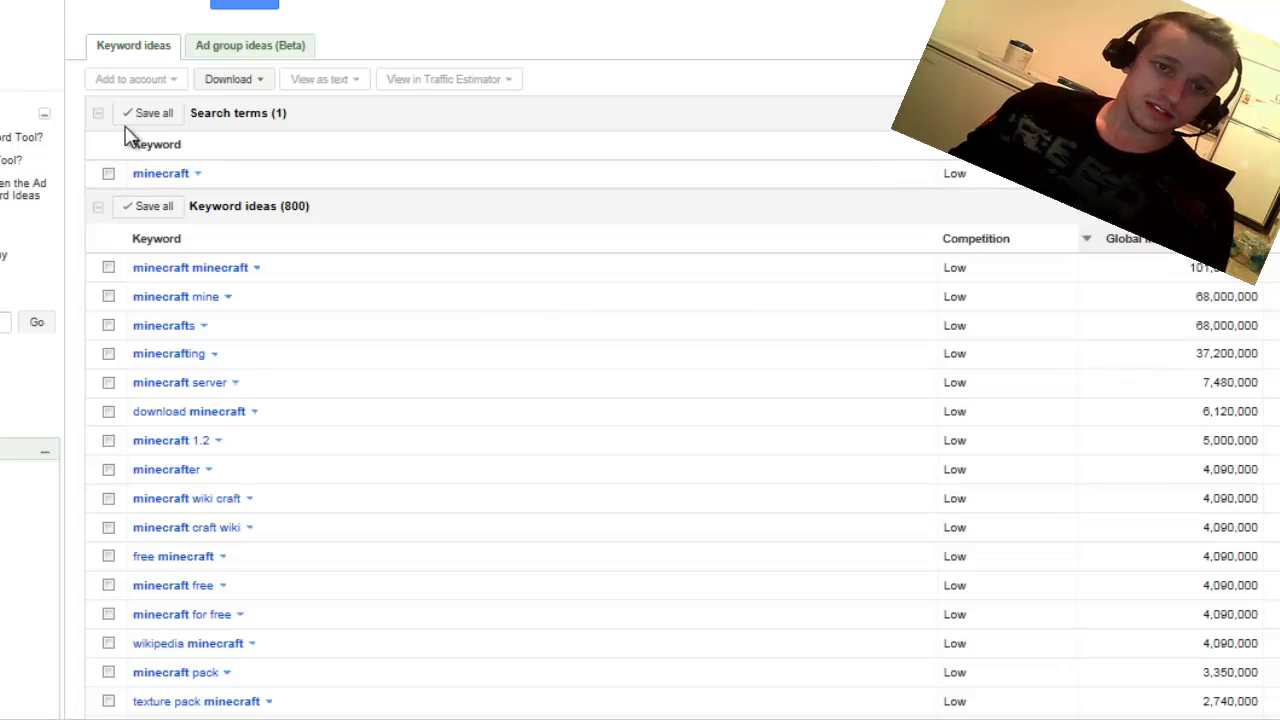
- Save minecraft minecraft, minecraft mine, minecrafts and minecrafting as keyword ideas
click(109, 269)
scroll(135, 430, down, 1)
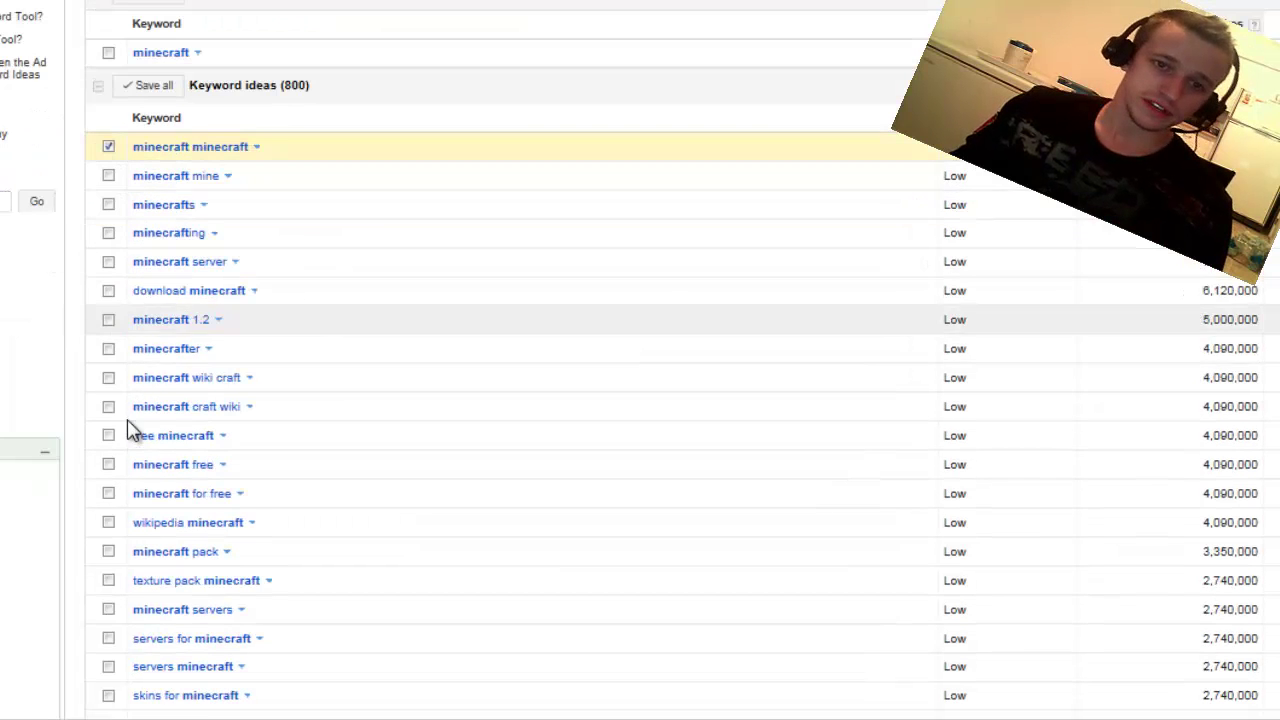
click(108, 175)
click(108, 204)
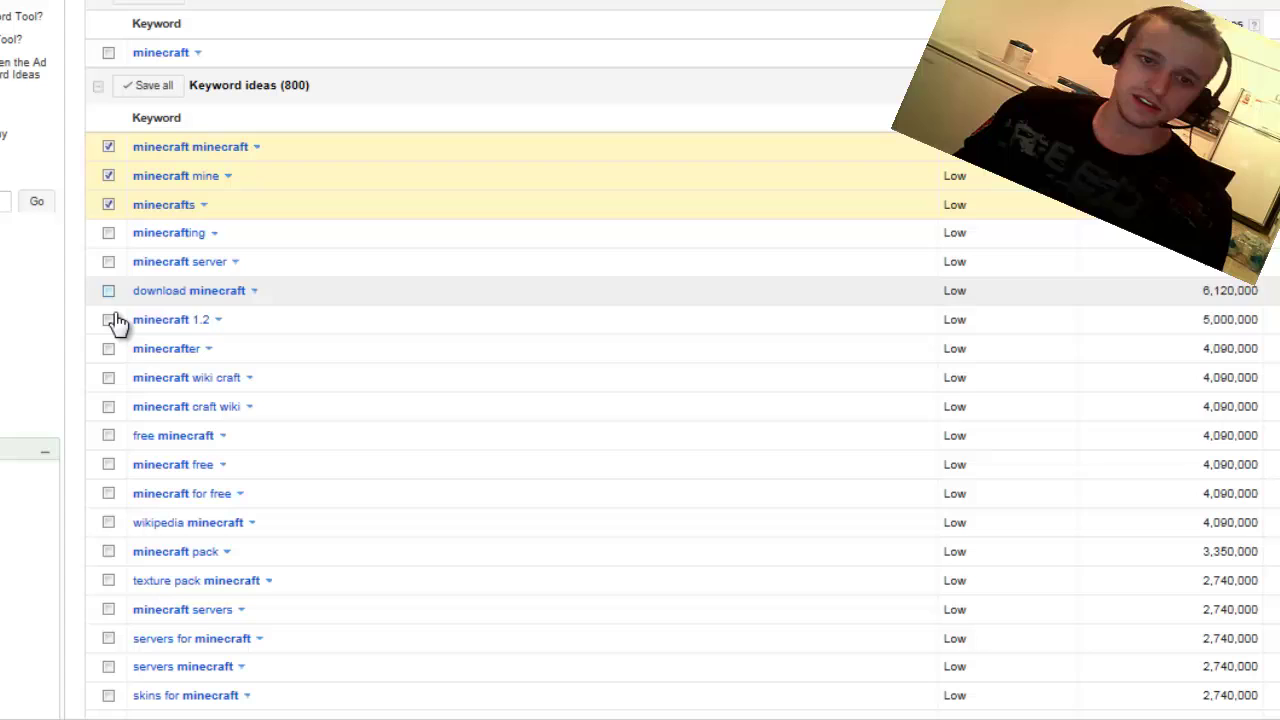
click(109, 235)
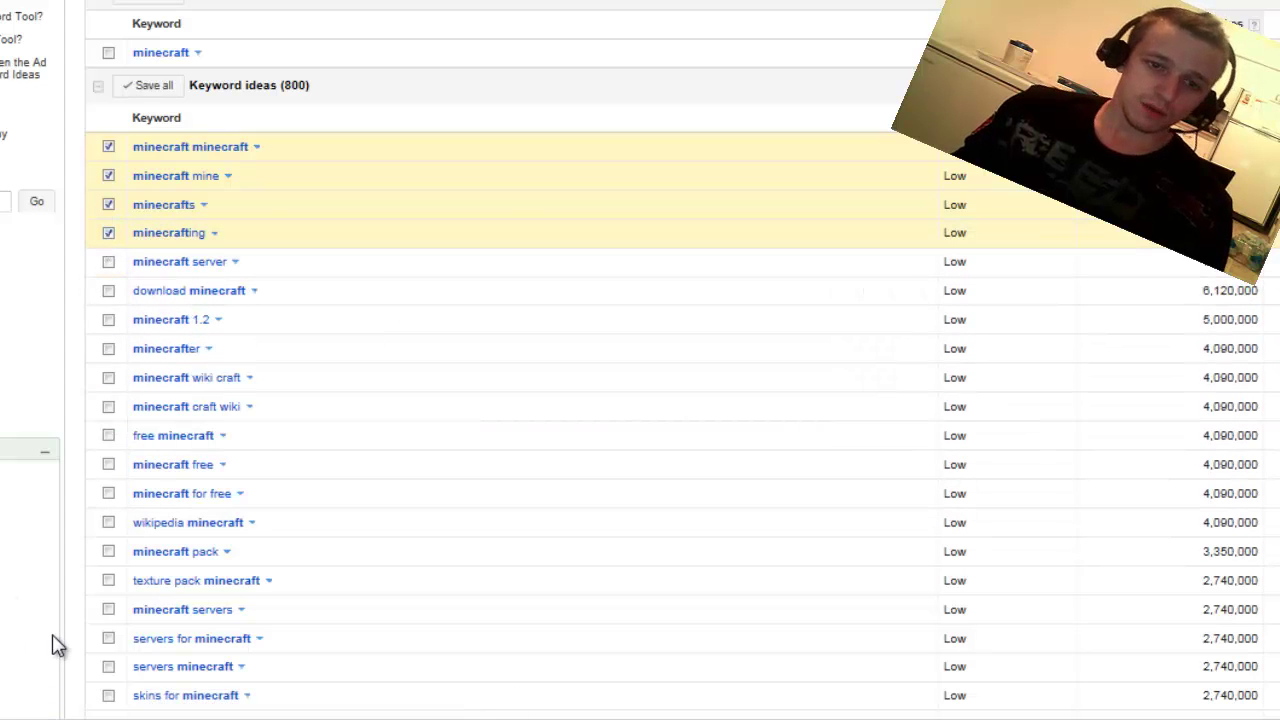
- Save texture pack minecraft, minecraft pack, minecraft for free and minecraft 1.2 as keyword ideas
scroll(100, 612, down, 1)
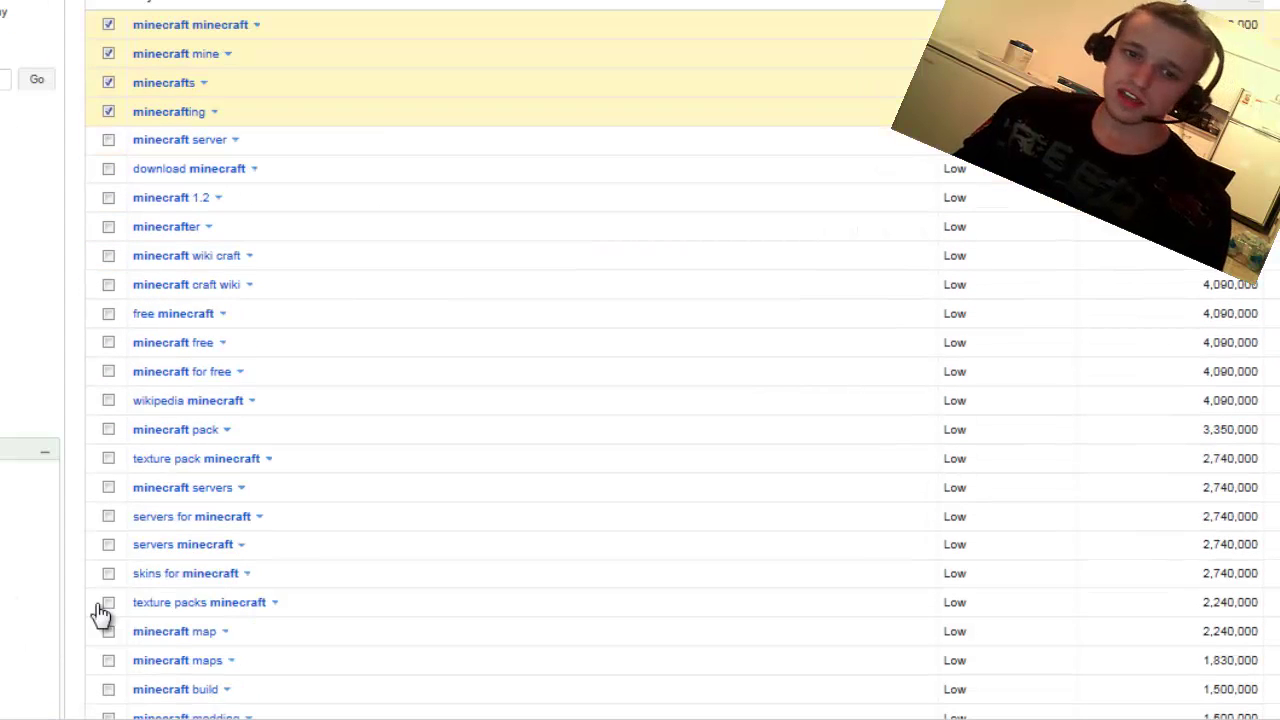
click(109, 462)
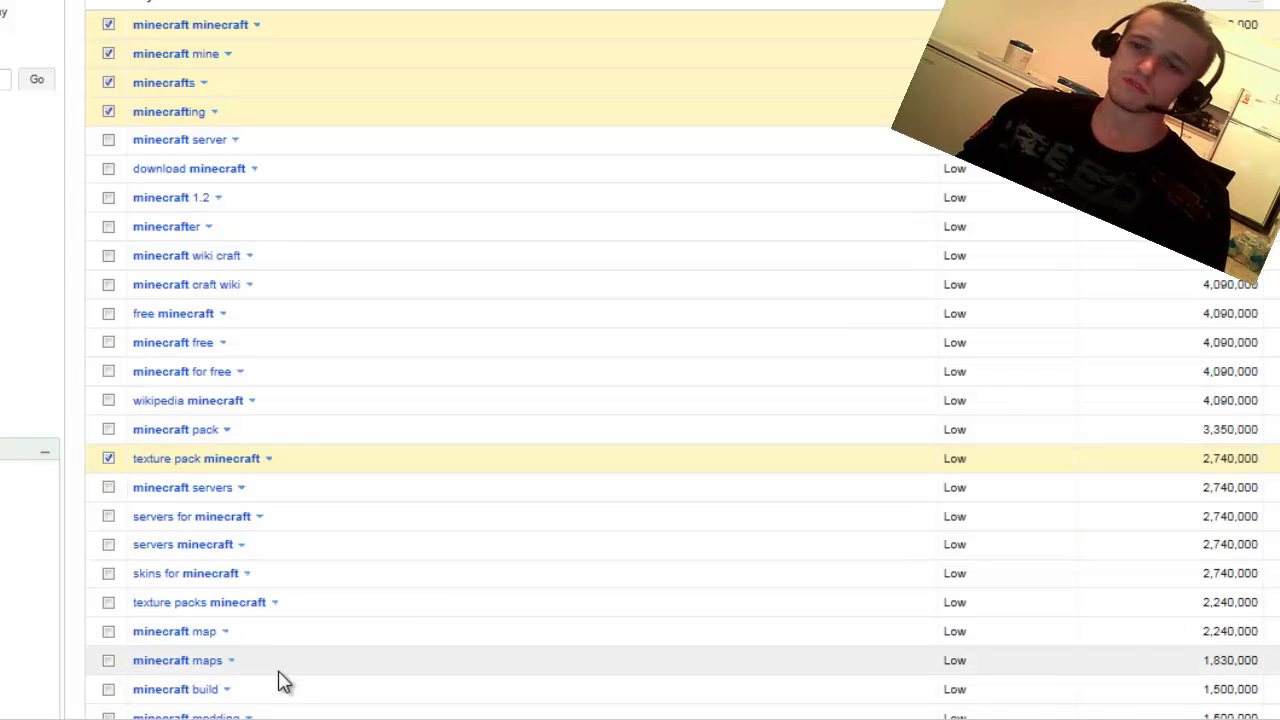
click(108, 432)
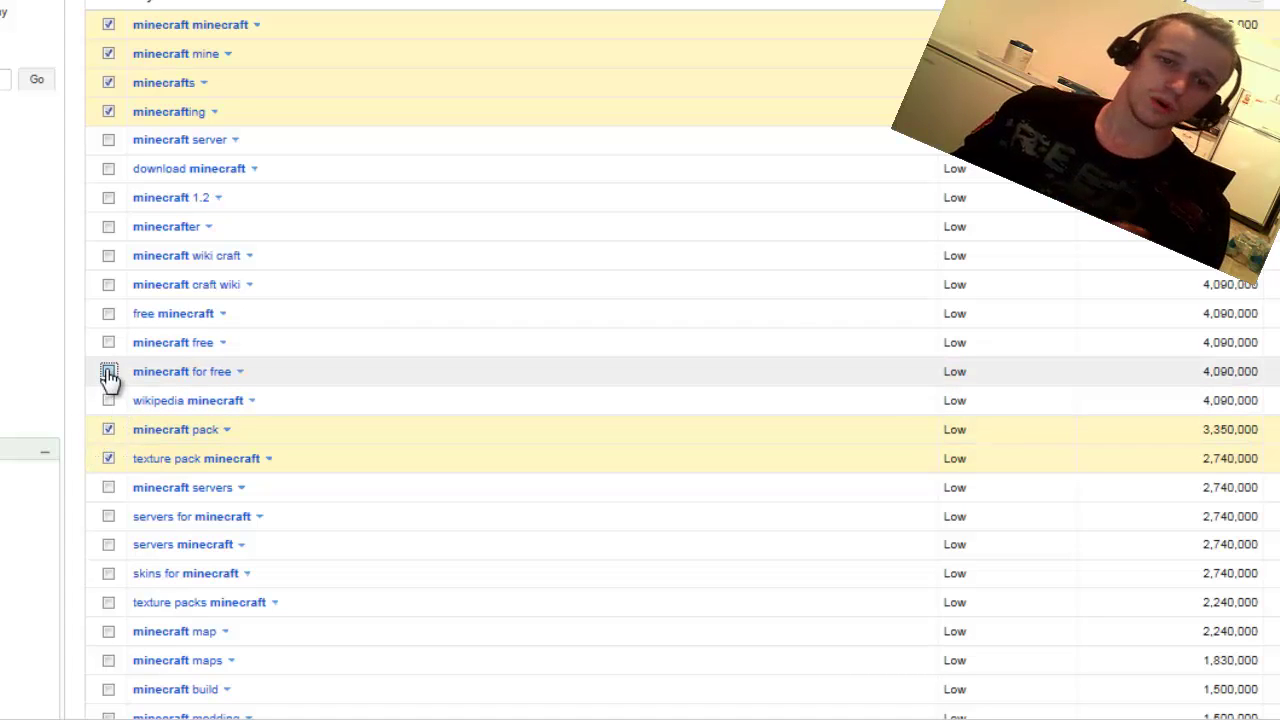
click(108, 374)
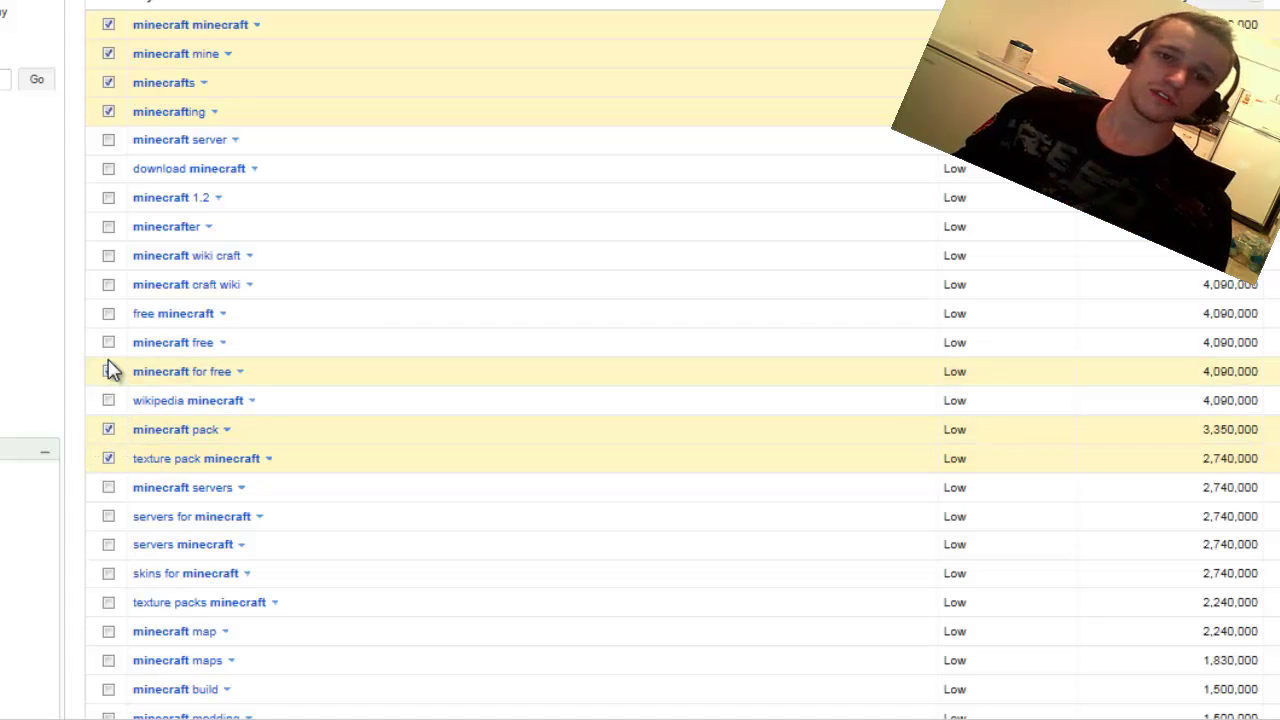
click(108, 200)
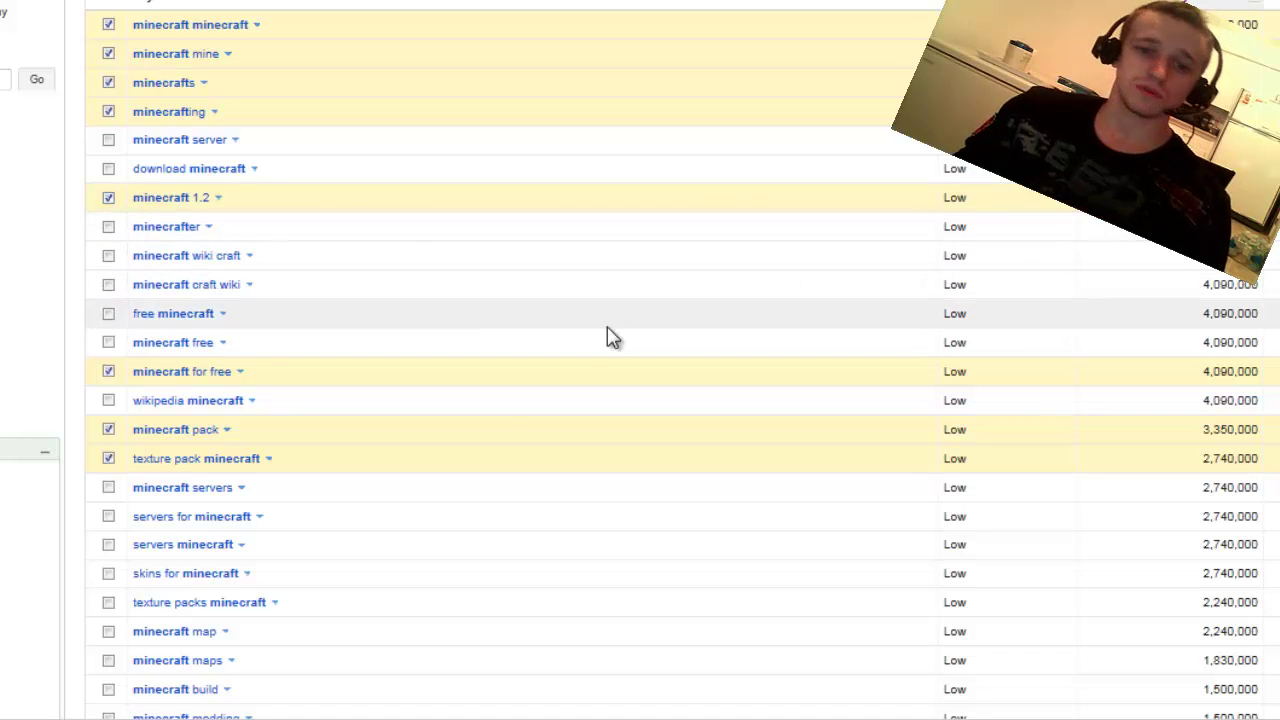
scroll(476, 422, down, 1)
scroll(460, 446, up, 10)
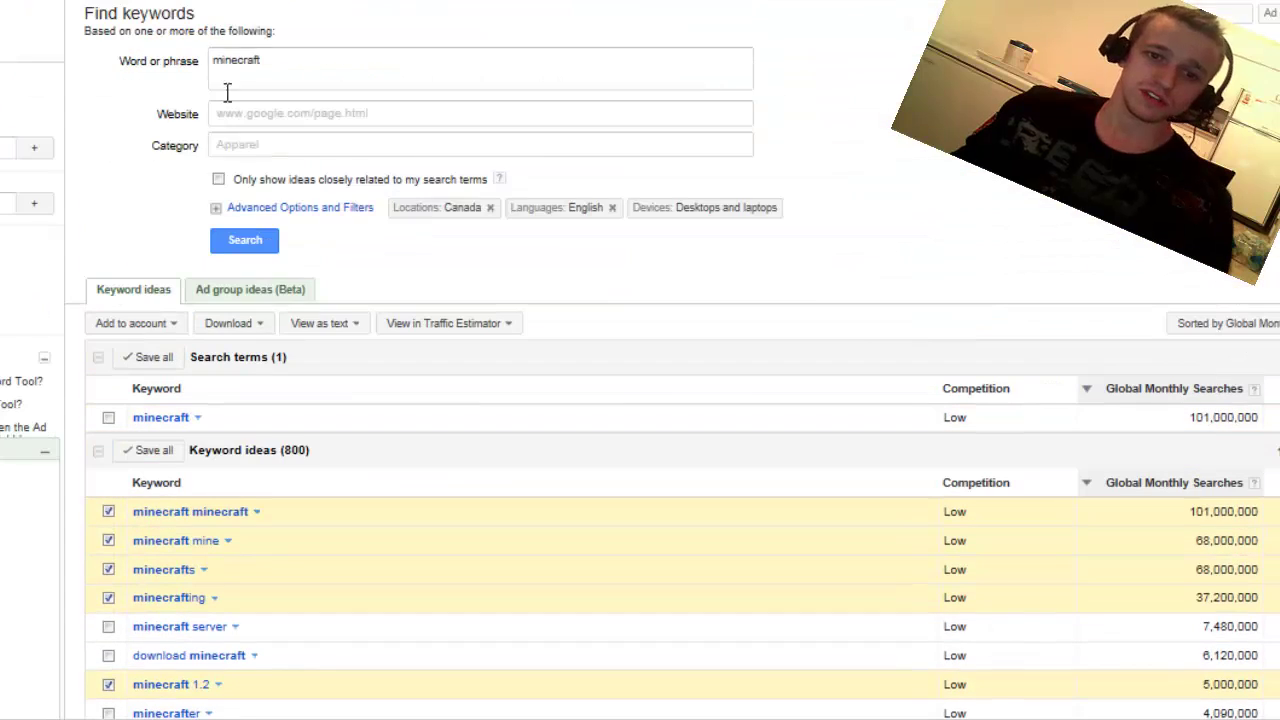
triple_click(292, 486)
scroll(220, 506, down, 3)
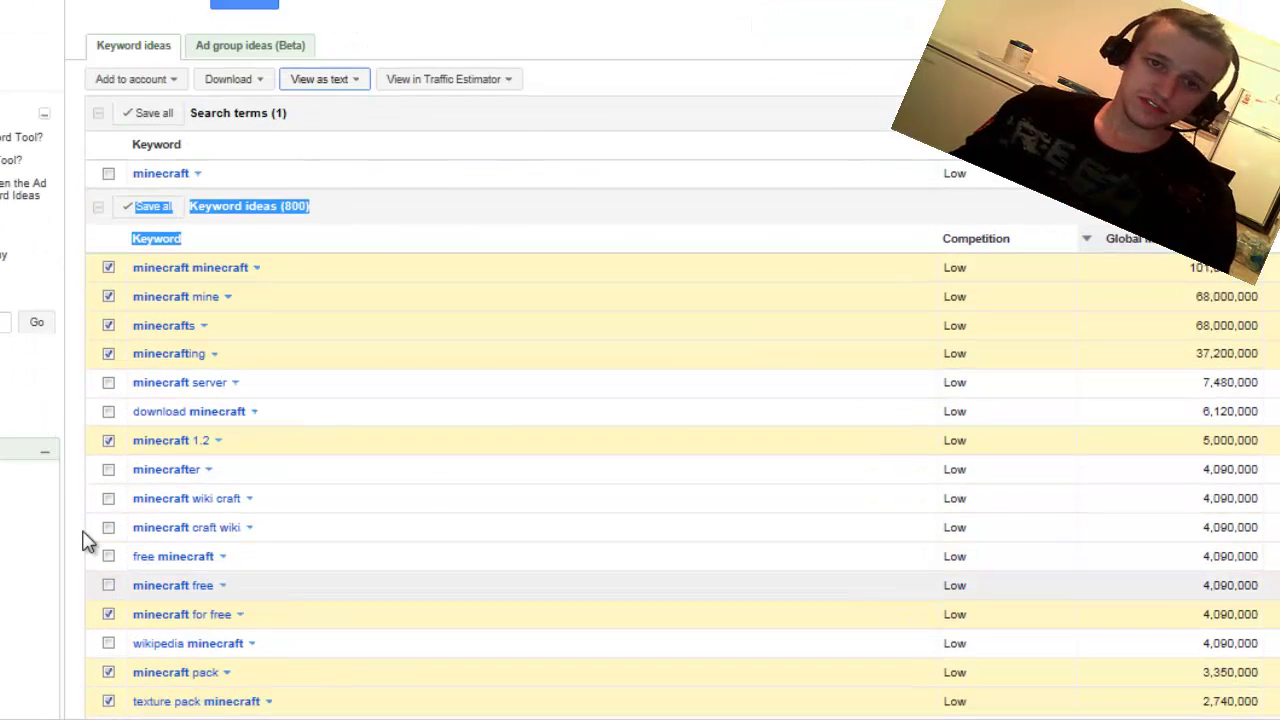
- Show My keyword ideas as plain text and cut the whole eight-keyword list
click(350, 82)
click(360, 112)
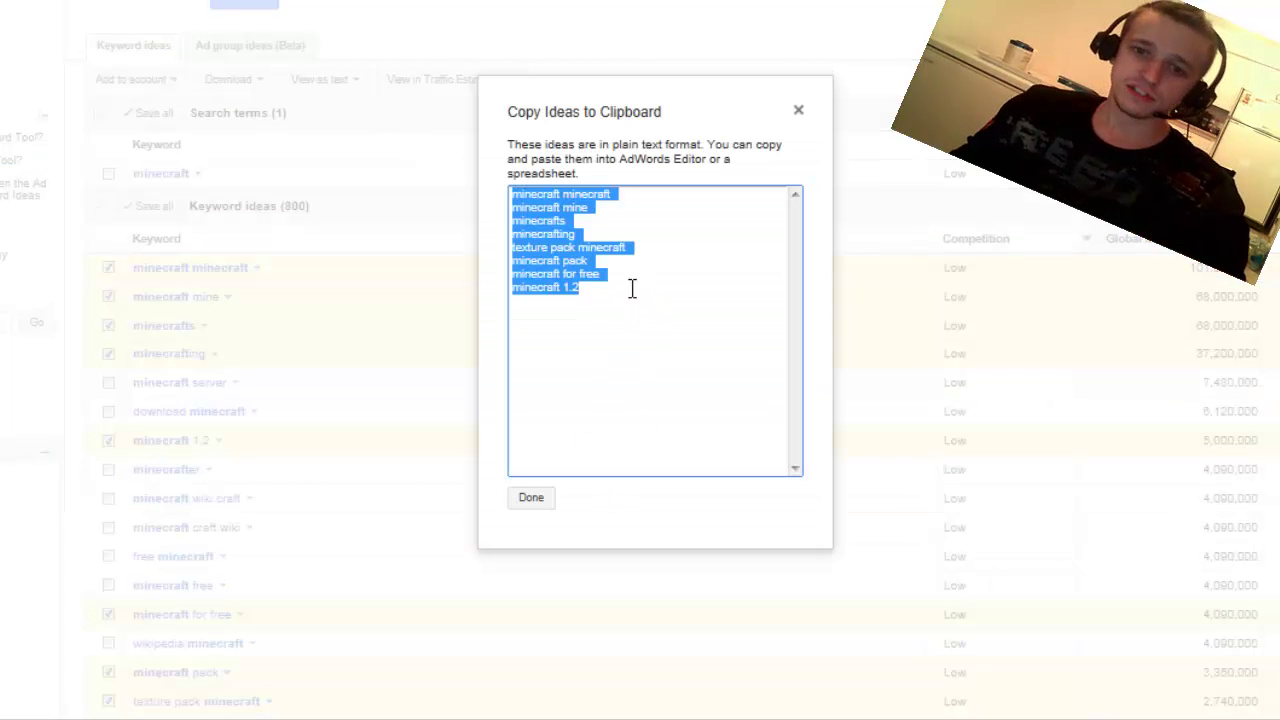
drag(631, 289, 377, 129)
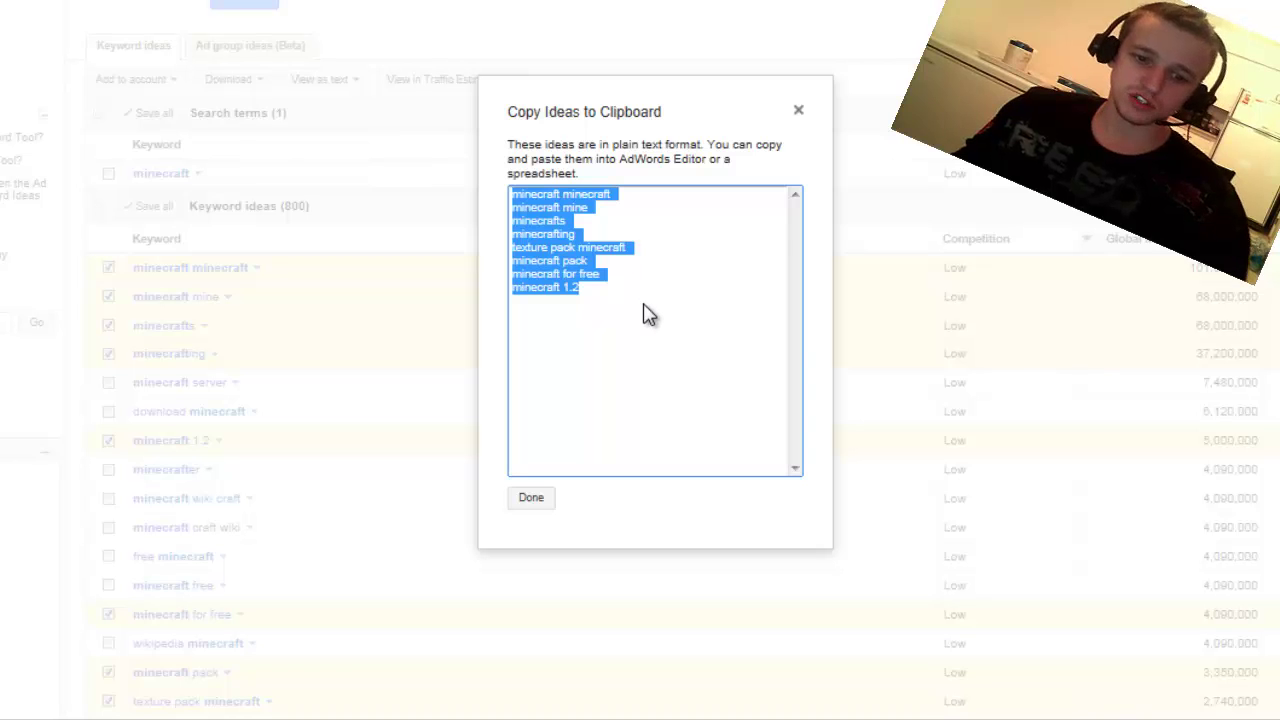
key(ctrl+x)
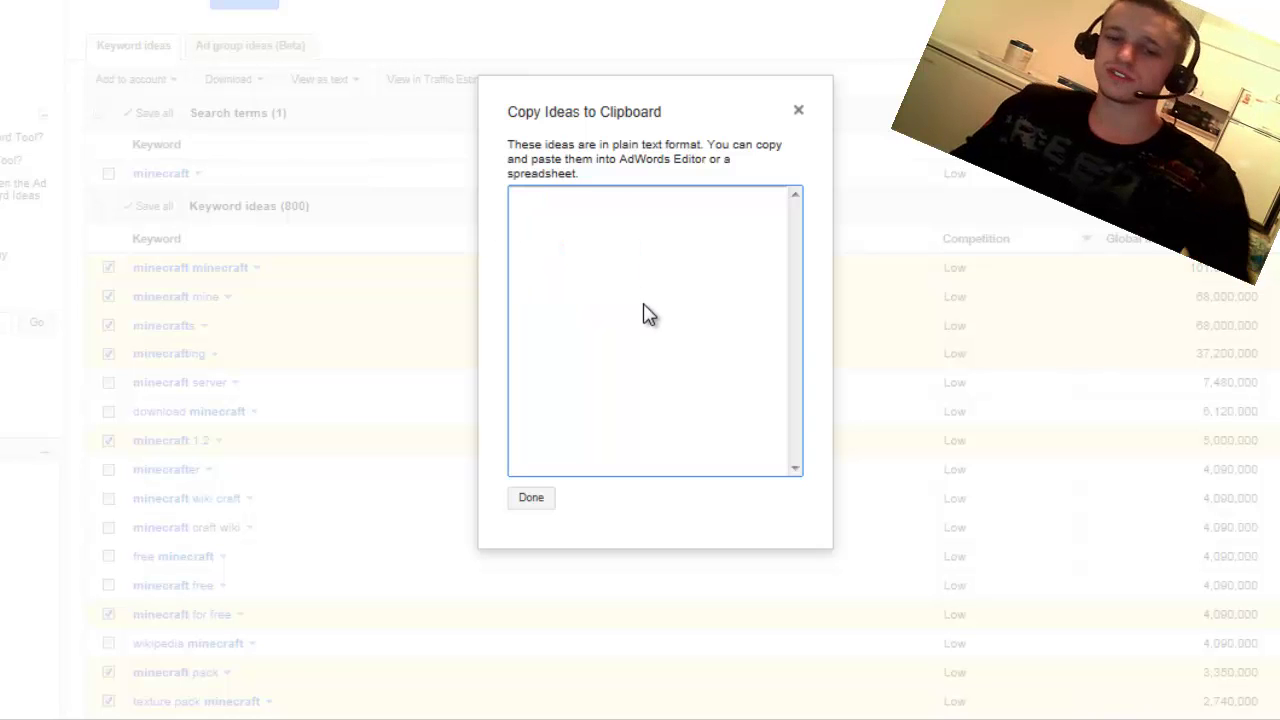
key(super)
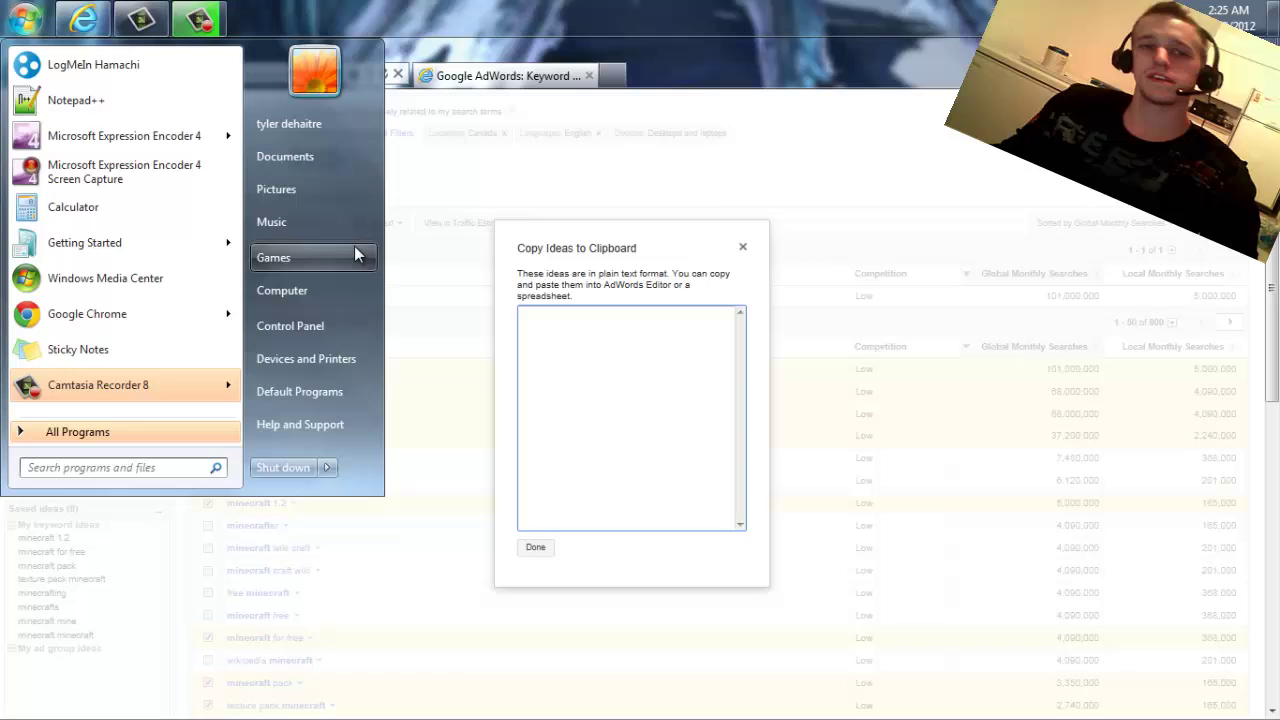
- Launch Notepad++ and paste the eight minecraft keywords over all of selling list.txt
click(133, 101)
key(ctrl+a)
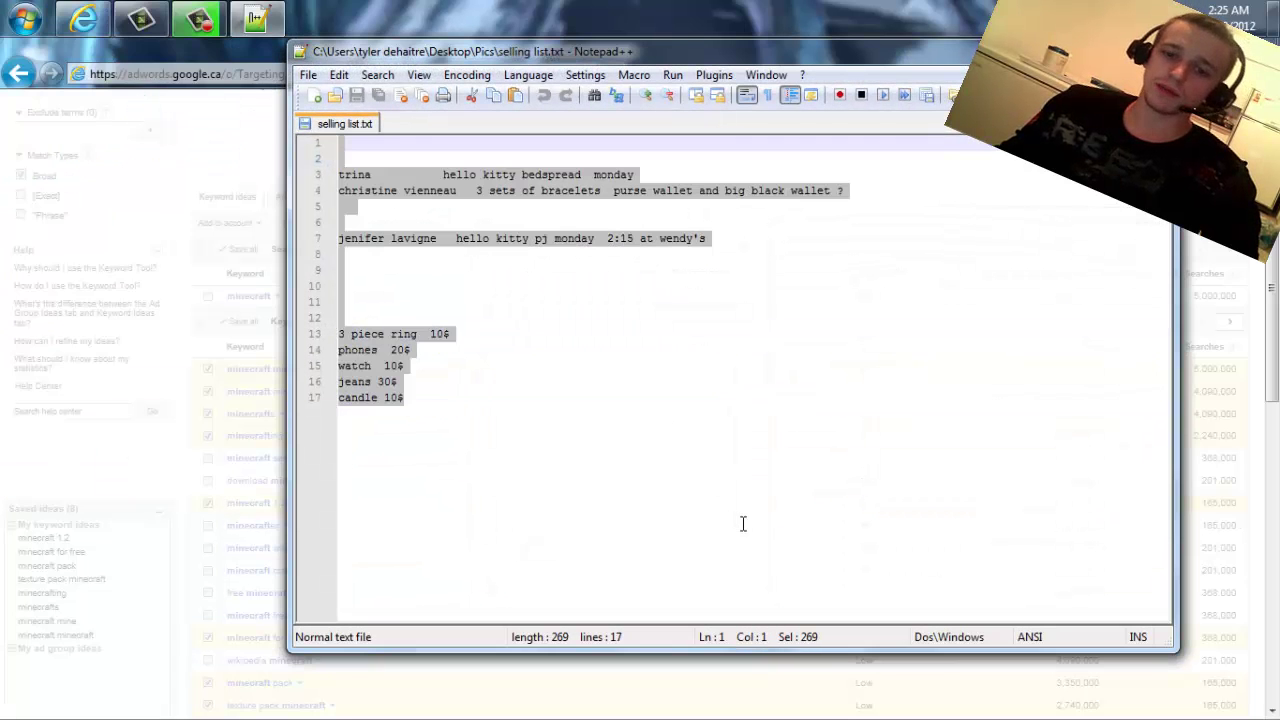
key(ctrl+v)
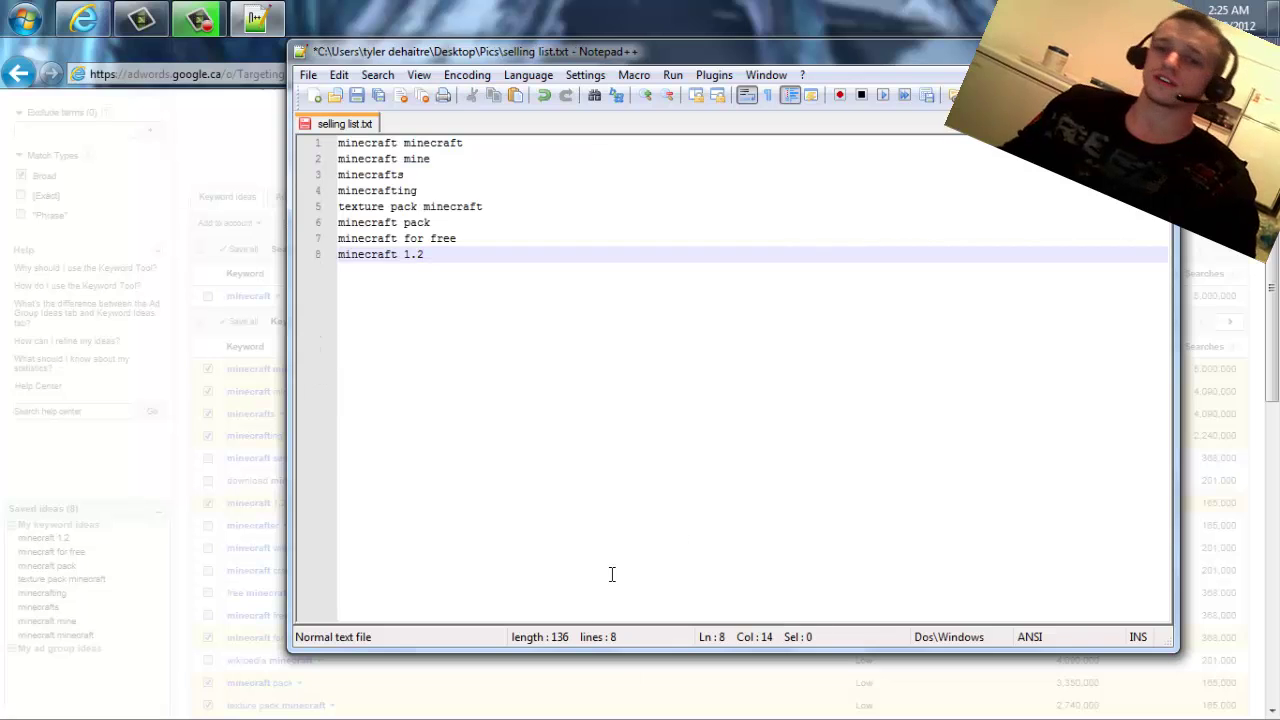
click(330, 256)
click(340, 256)
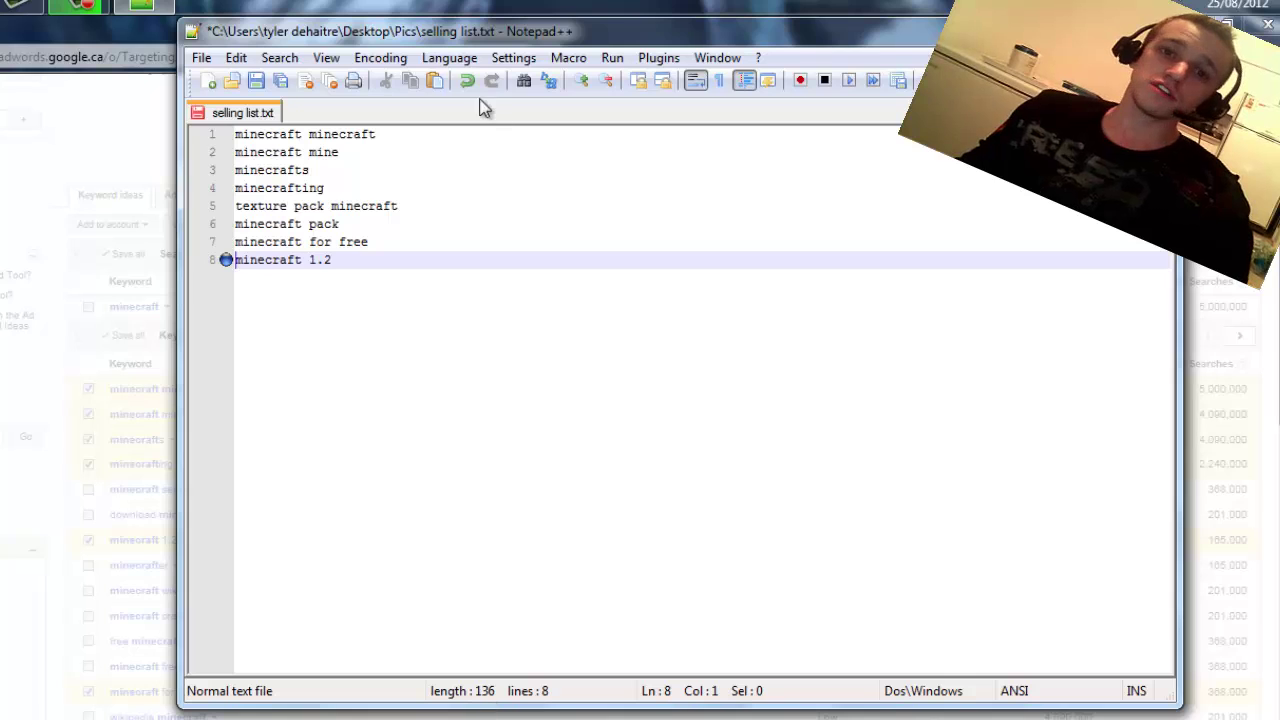
click(302, 242)
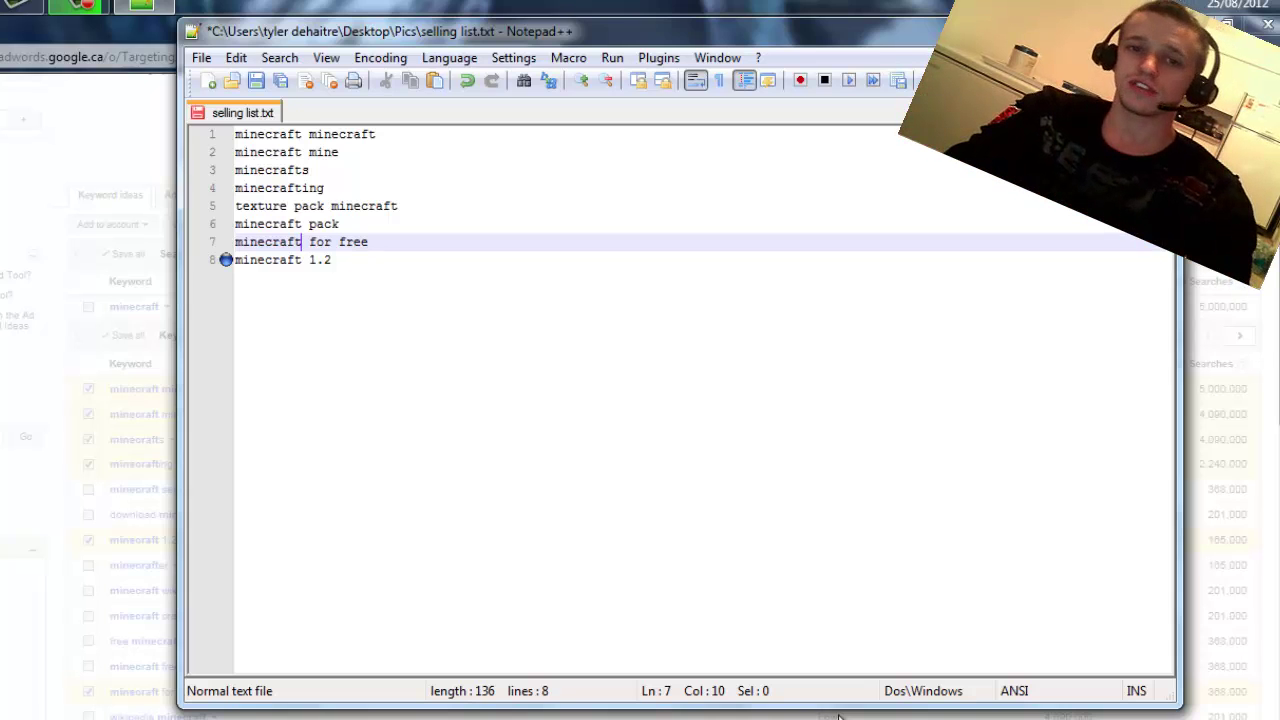
key(shift+Home)
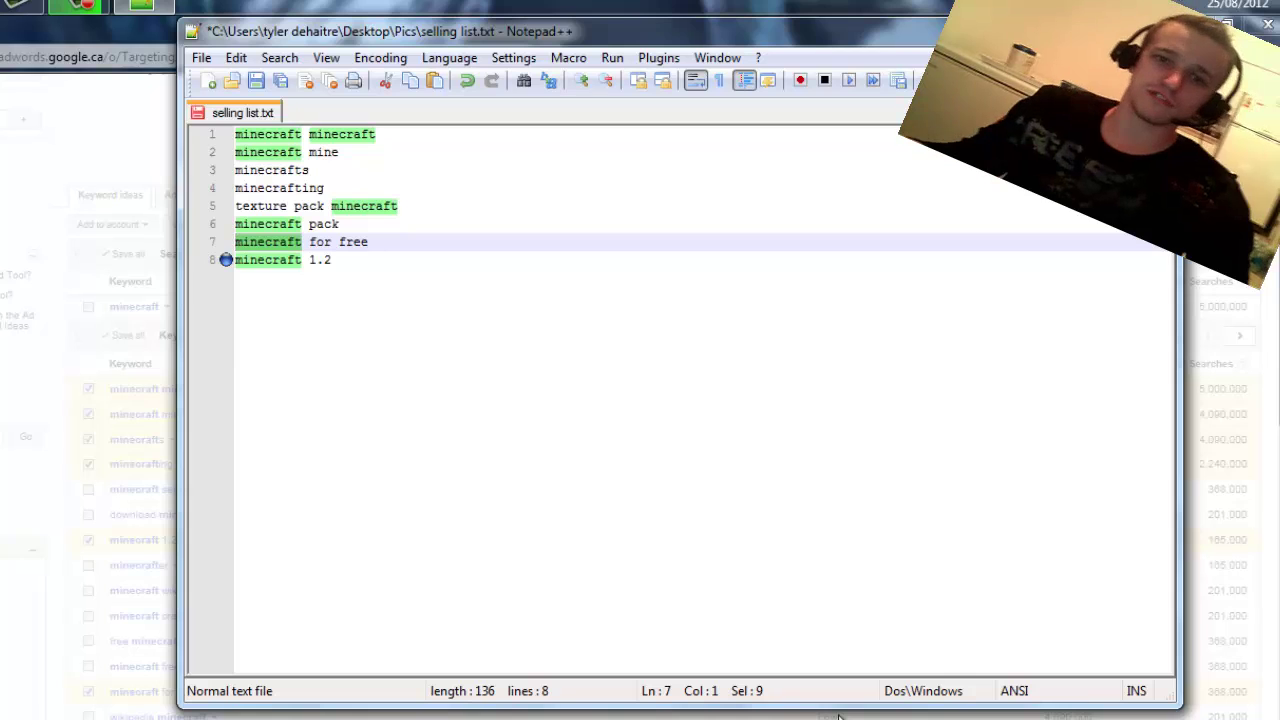
click(281, 276)
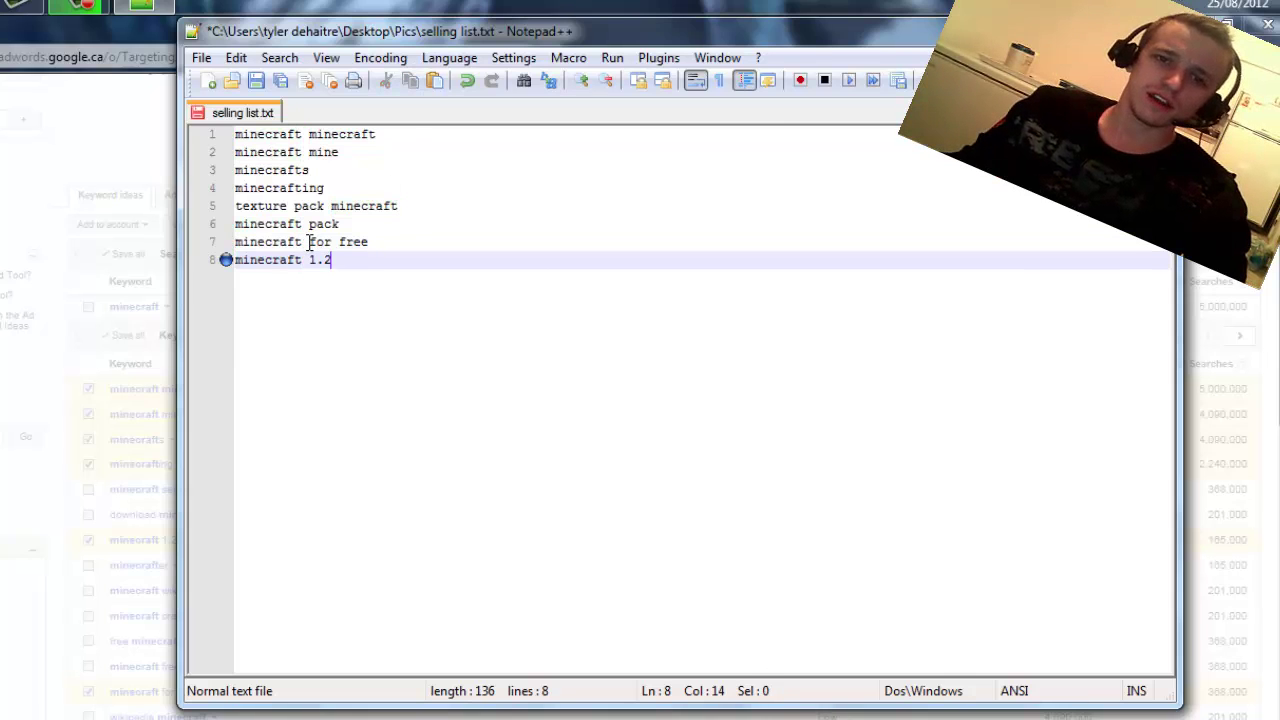
drag(309, 241, 214, 241)
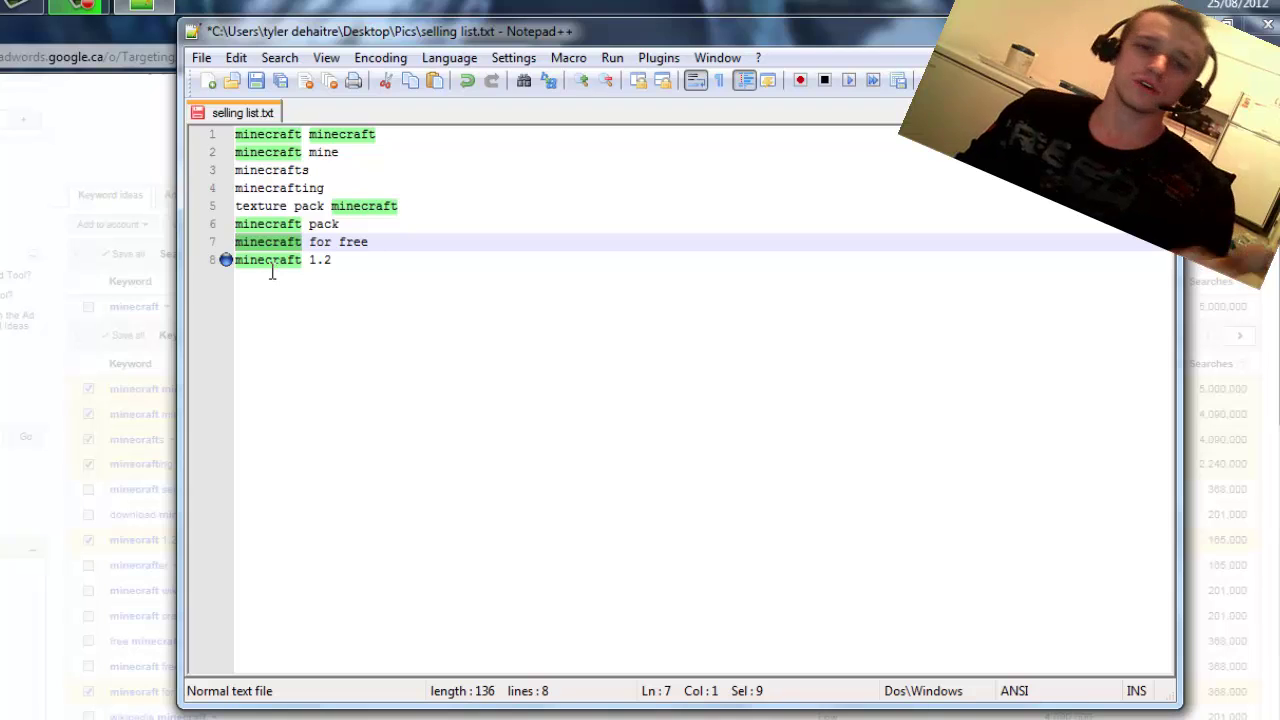
click(410, 266)
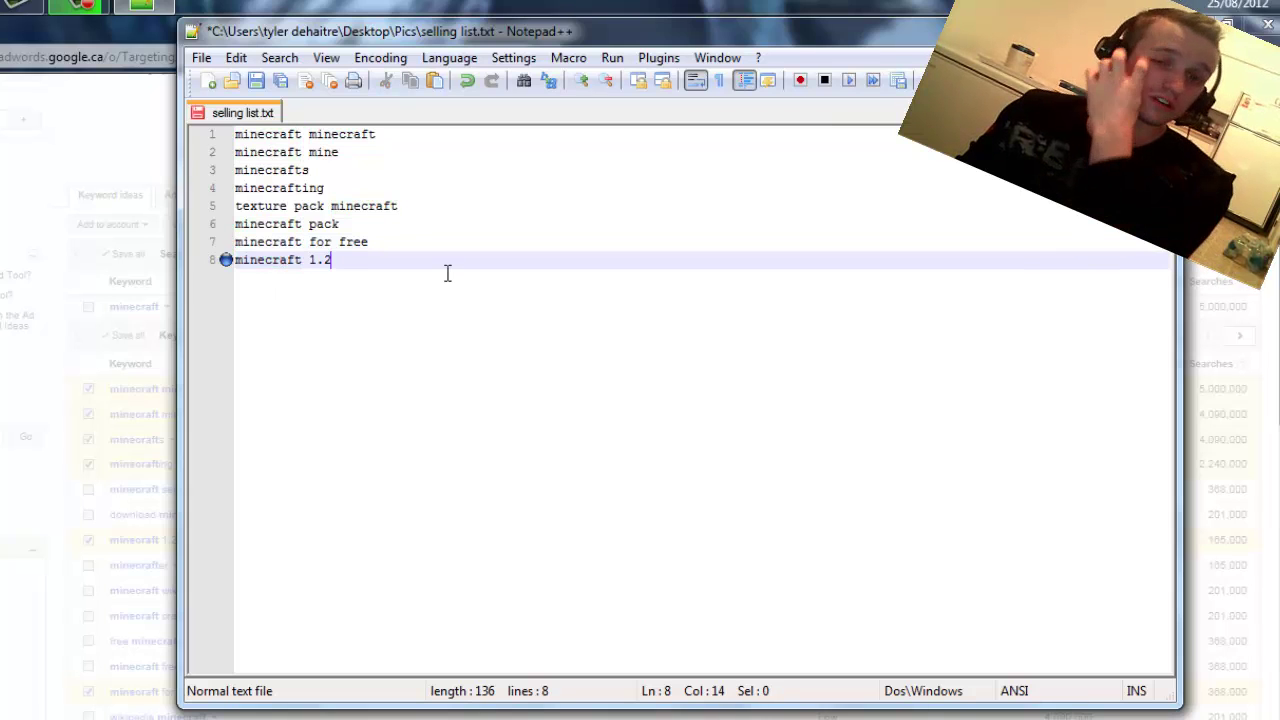
- Add a double quote at each end of line 2 so it reads "minecraft mine"
click(238, 151)
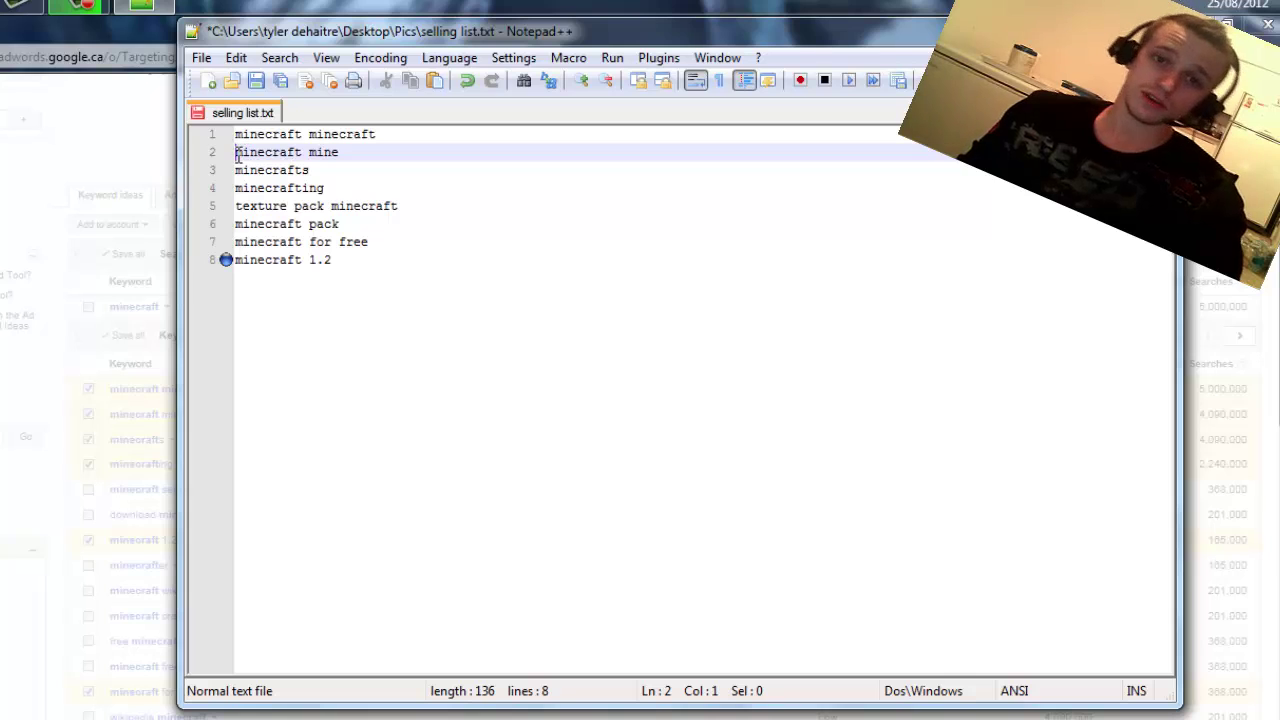
text(")
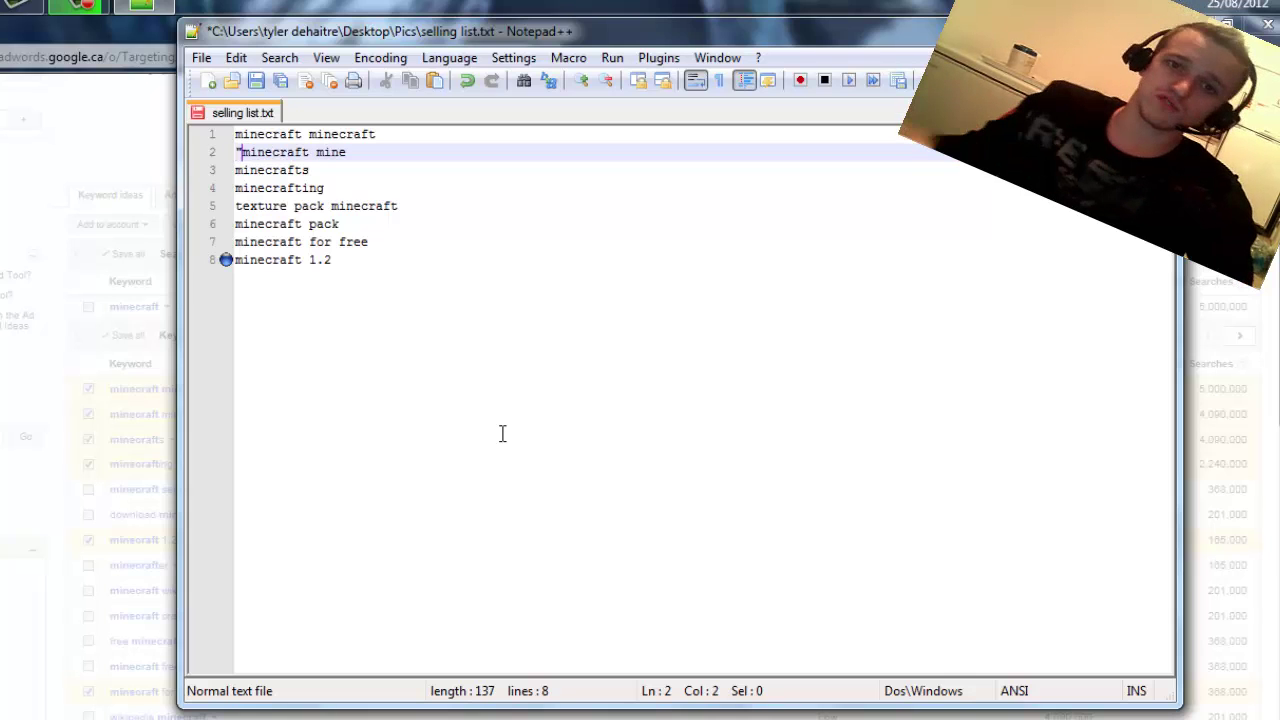
click(352, 152)
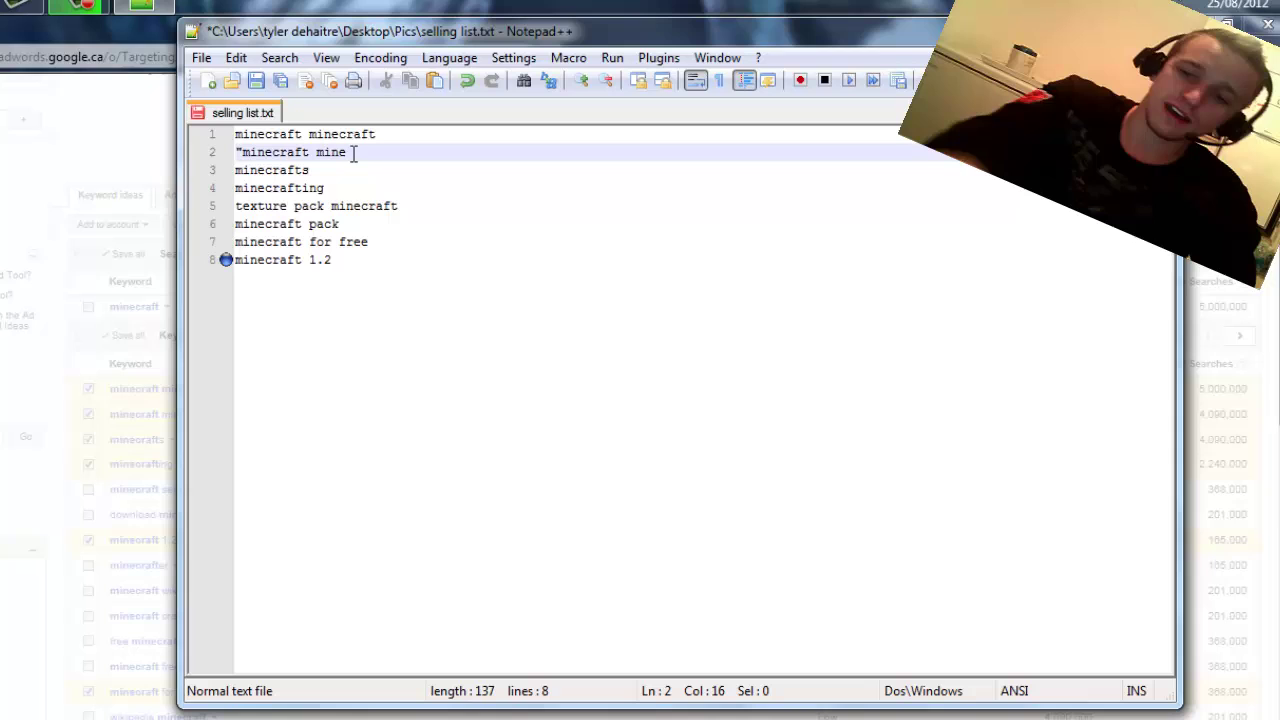
text(")
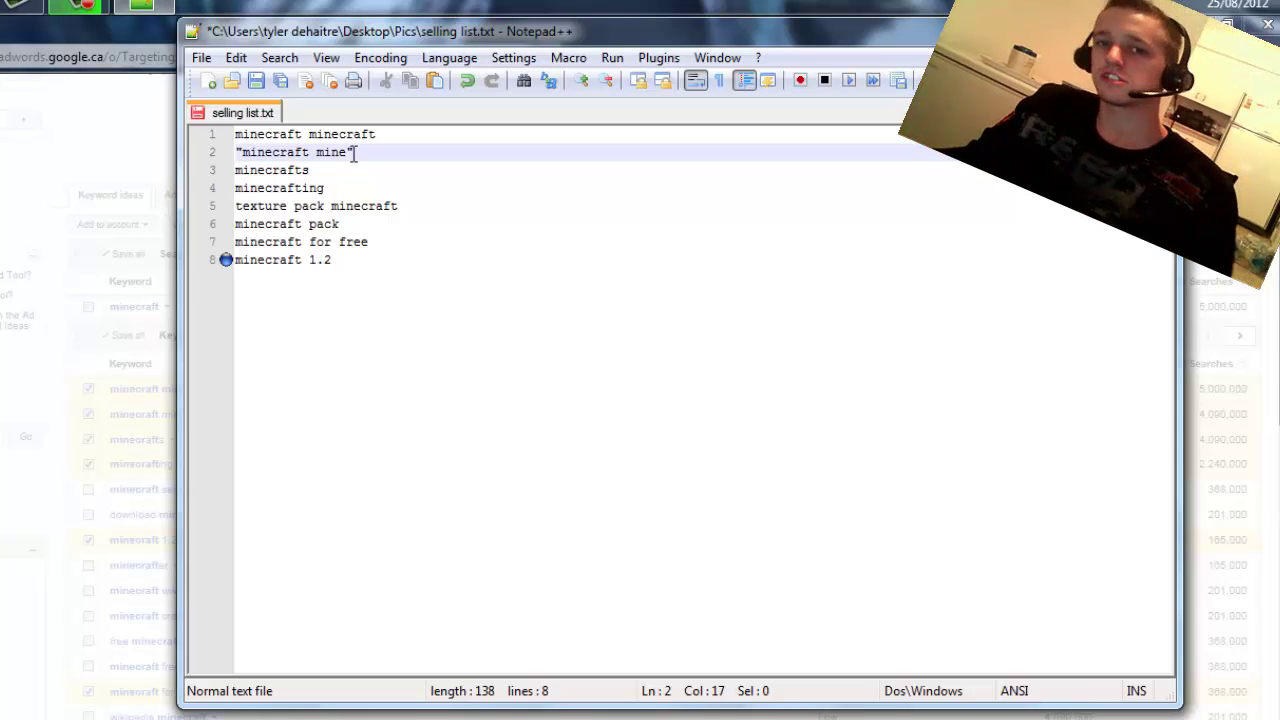
drag(354, 152, 131, 143)
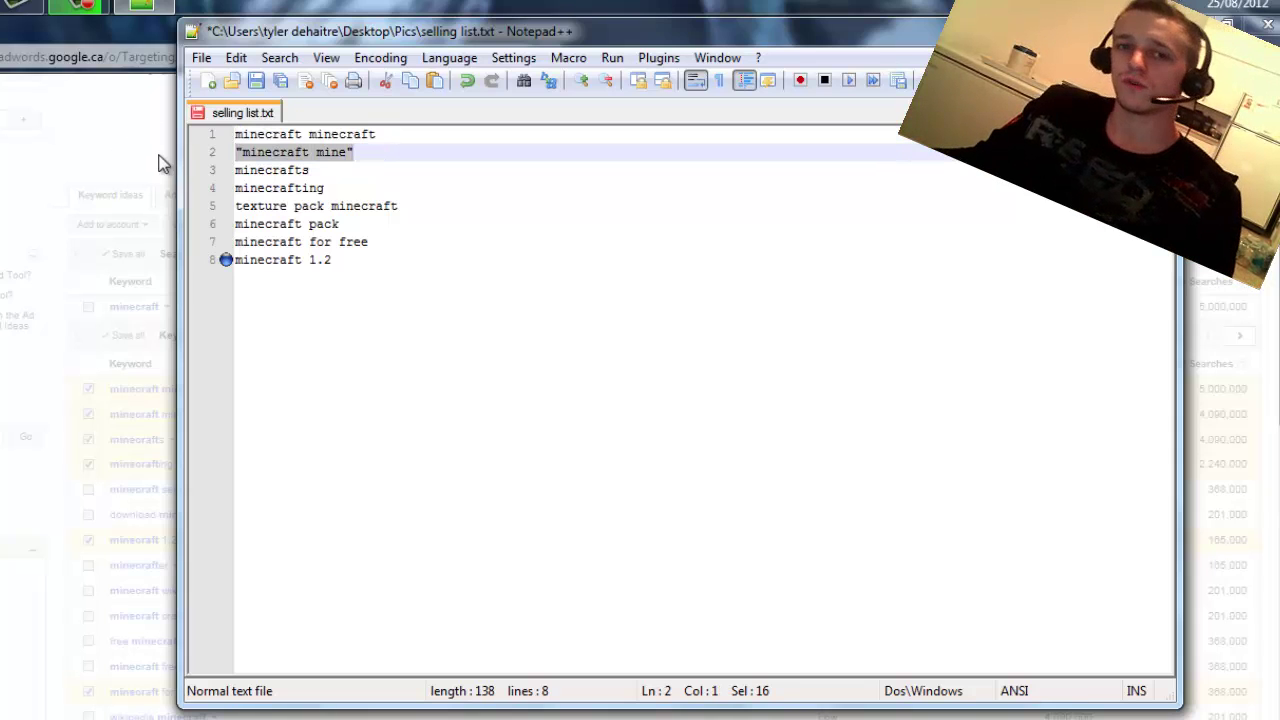
click(380, 314)
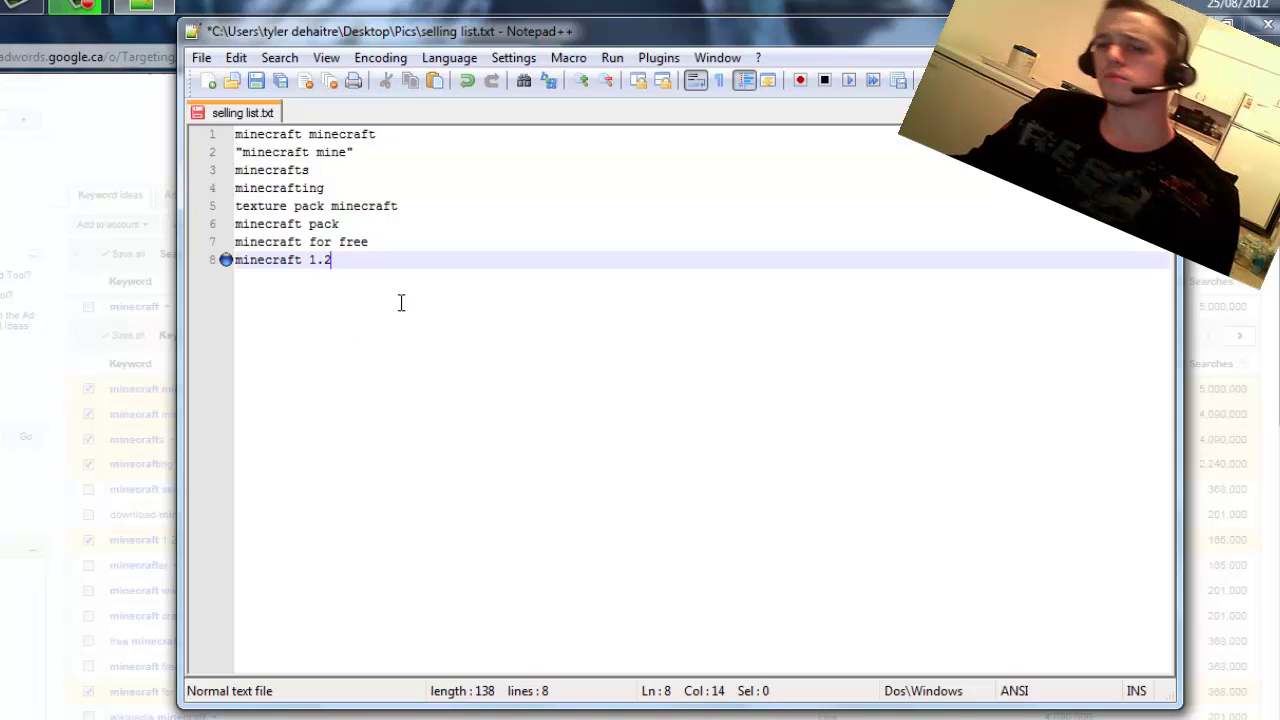
drag(401, 303, 115, 35)
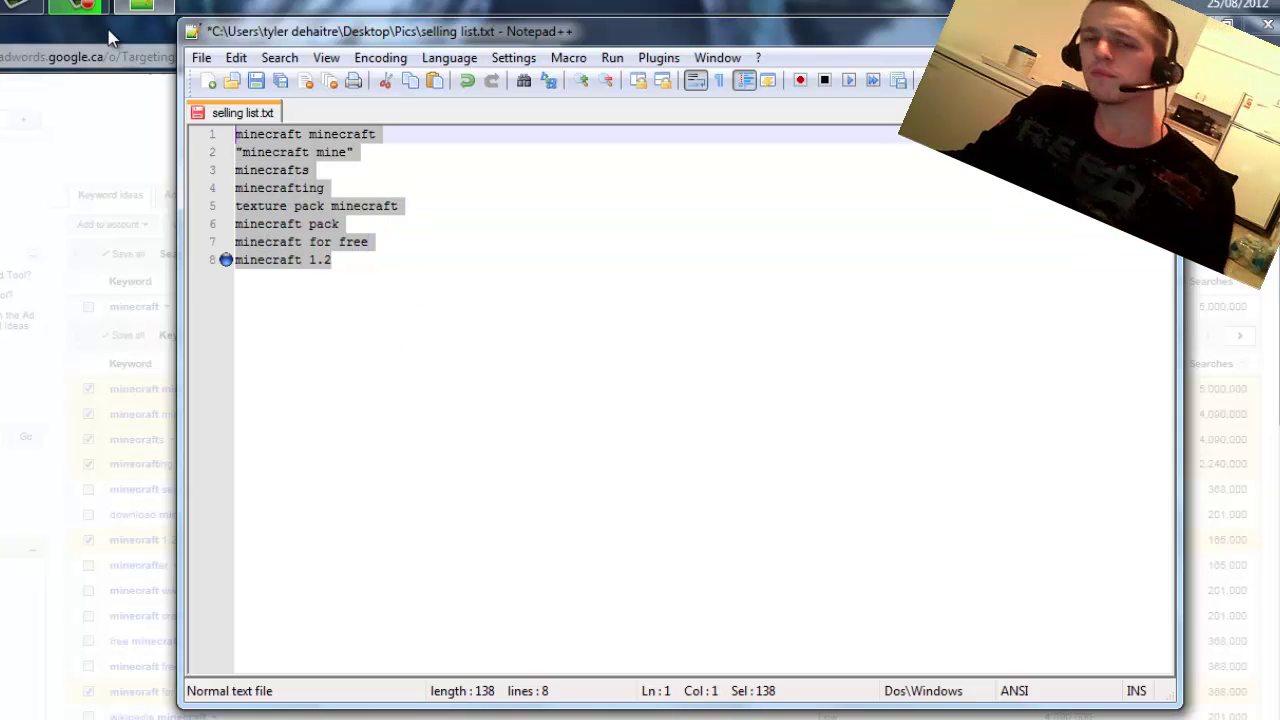
click(369, 288)
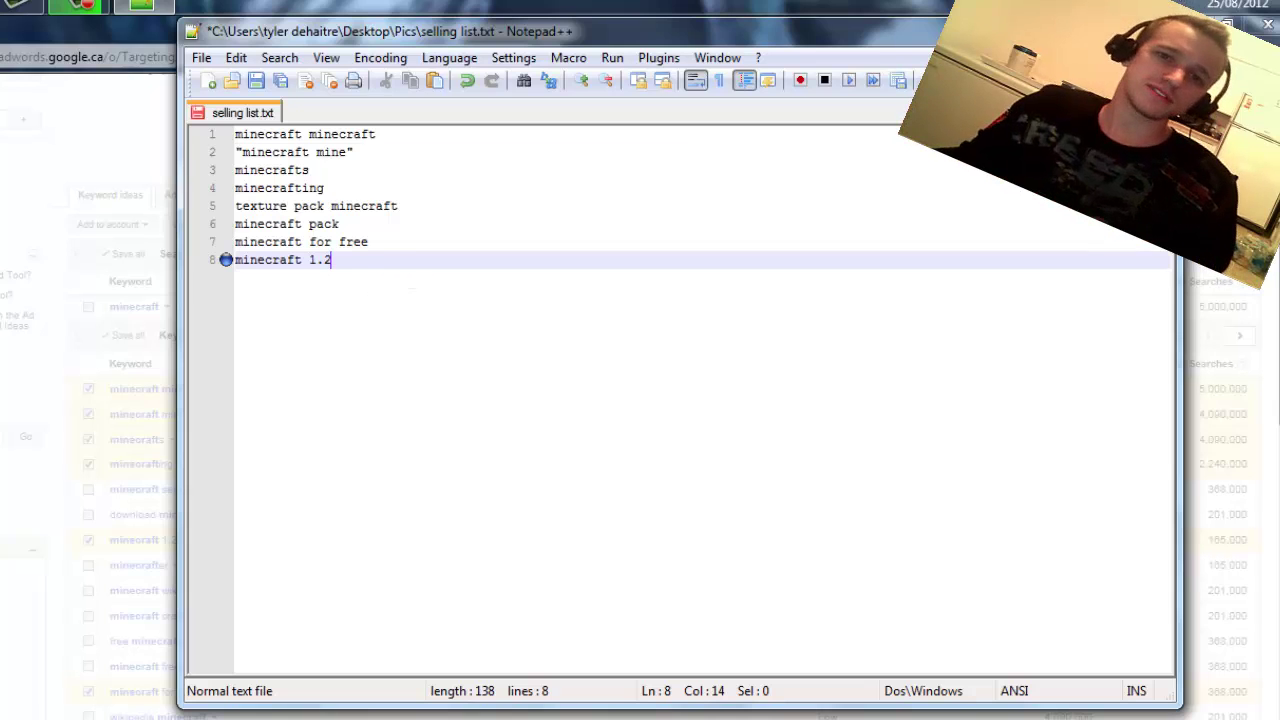
- Replace the whole list with minecraftserver plugin mod texture pack "how to install sphax"
key(ctrl+a)
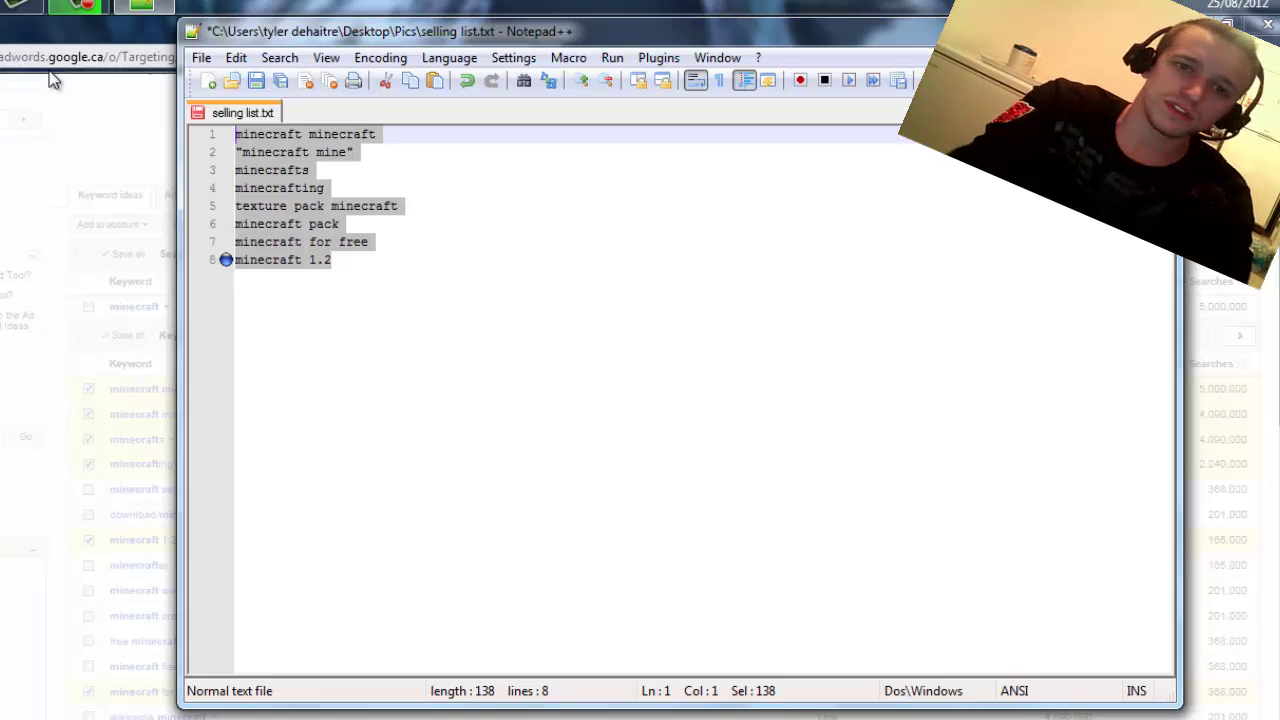
key(ctrl+x)
text(minecra)
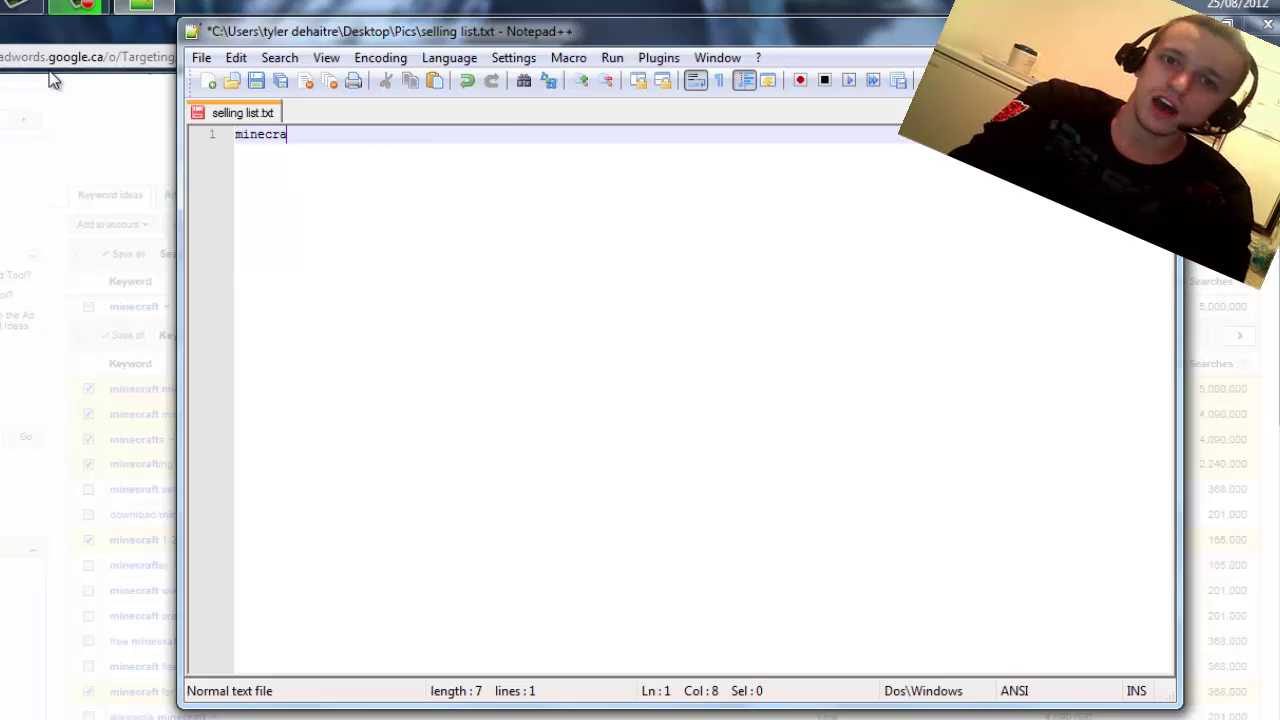
text(fts)
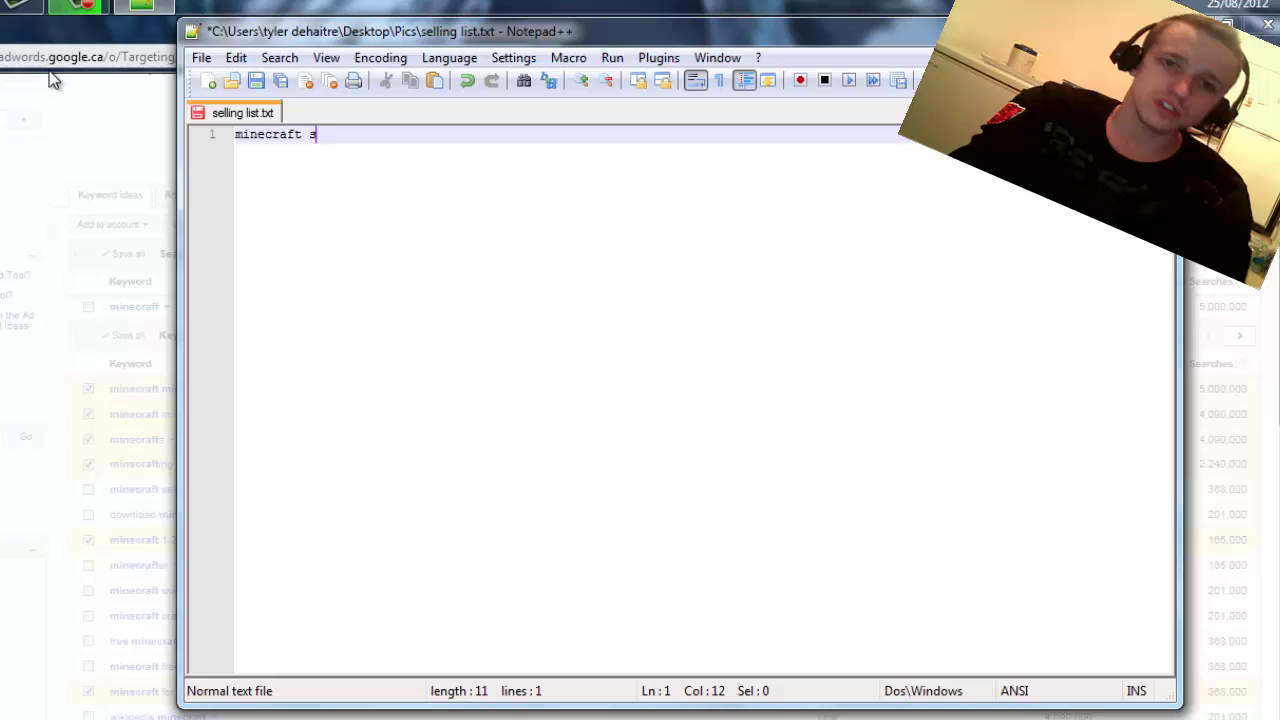
text(erver plugin)
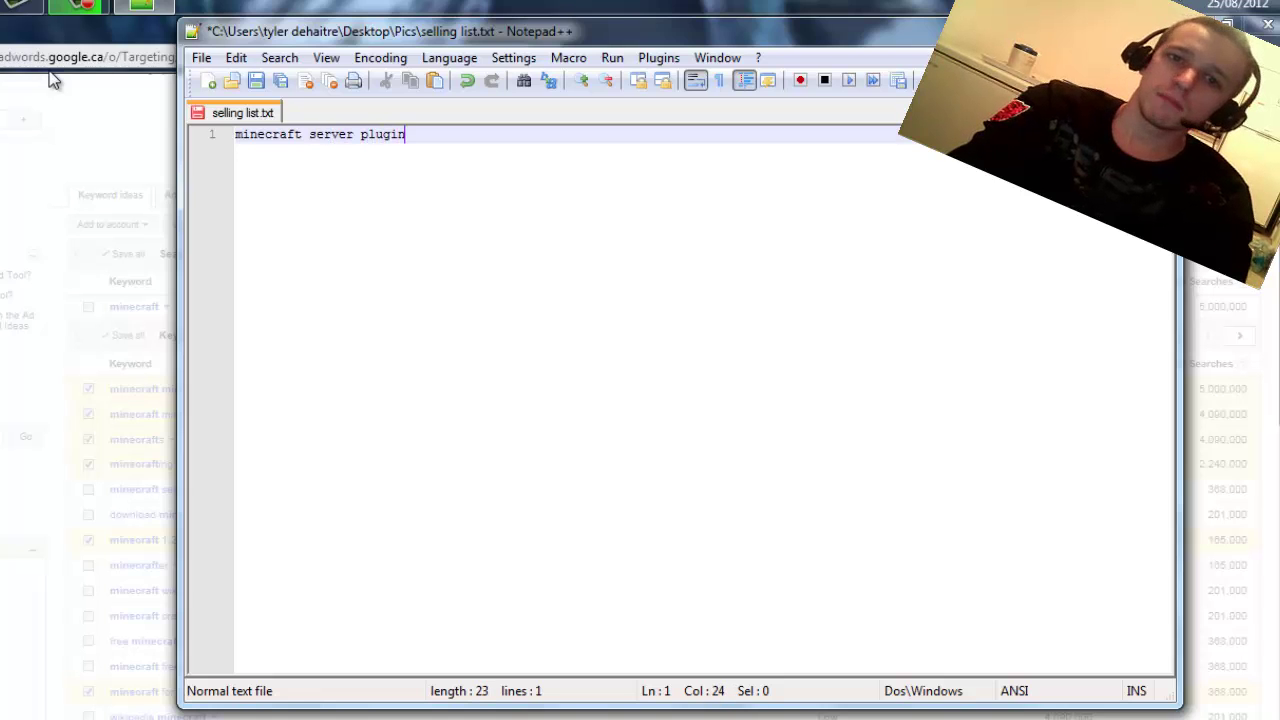
text( mod texture pack )
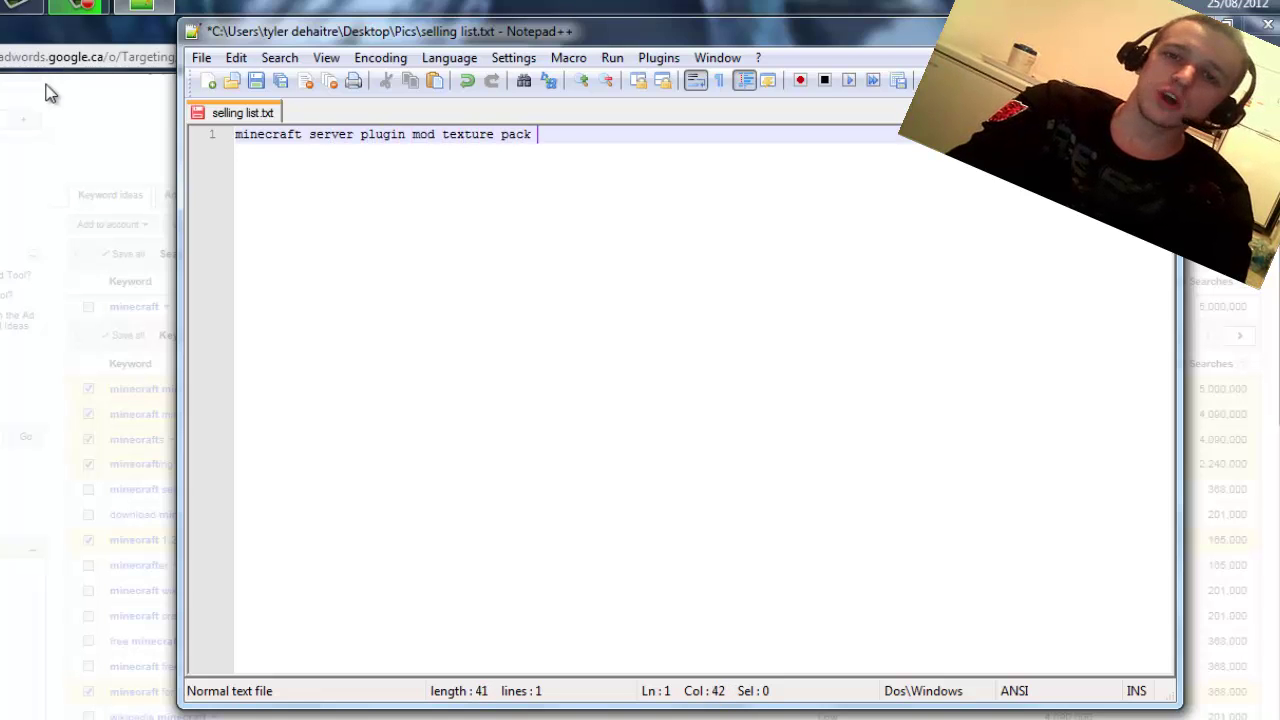
text("how to istall)
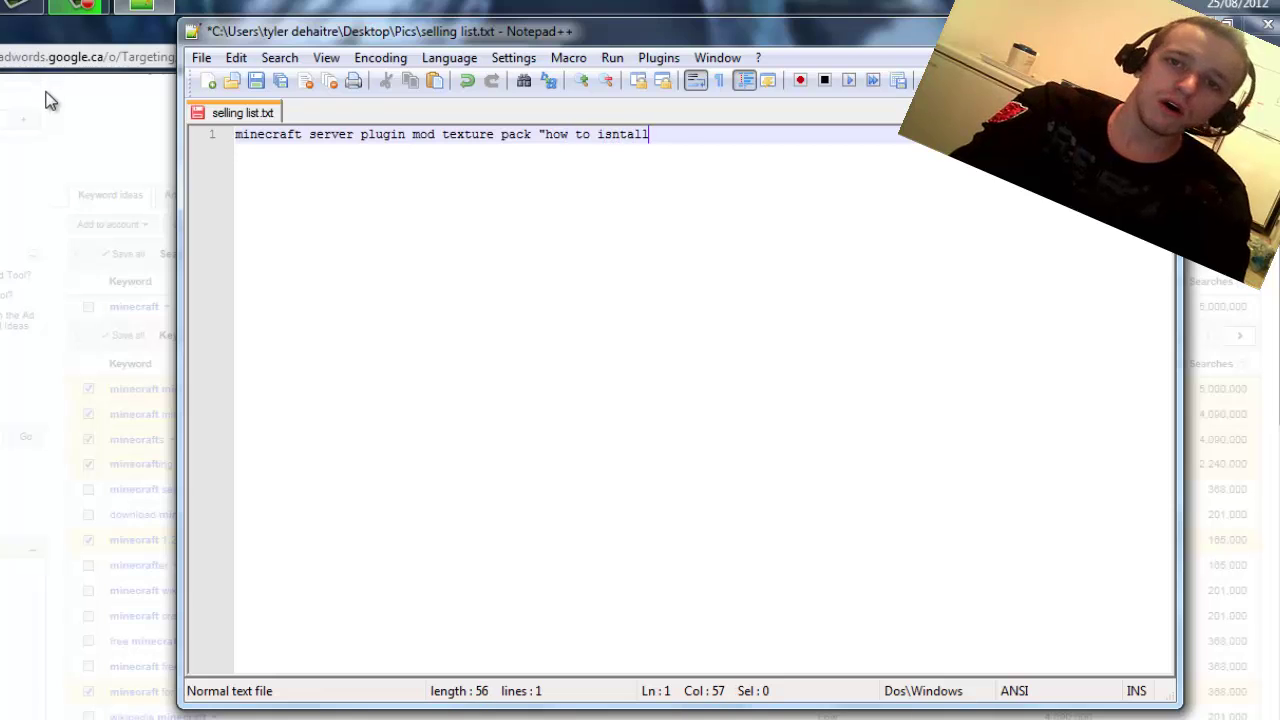
key(BackSpace)
key(BackSpace)
key(BackSpace)
key(BackSpace)
key(BackSpace)
text(stall )
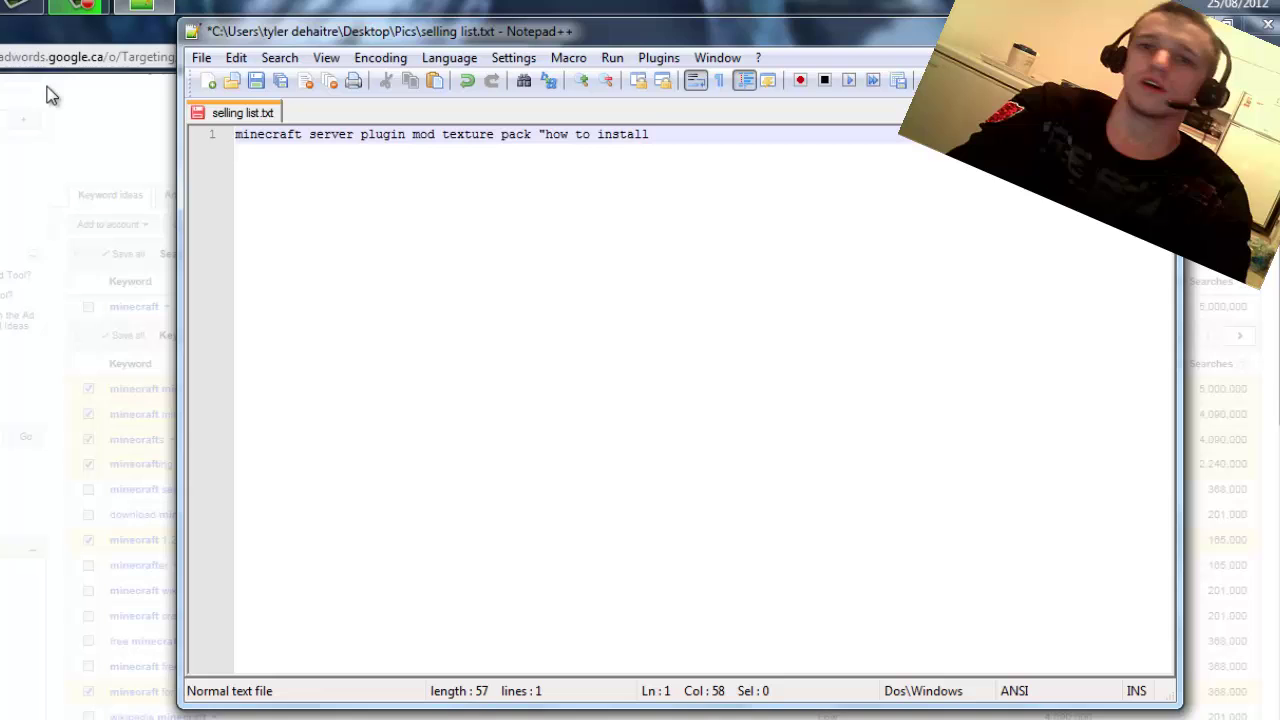
text(sphax")
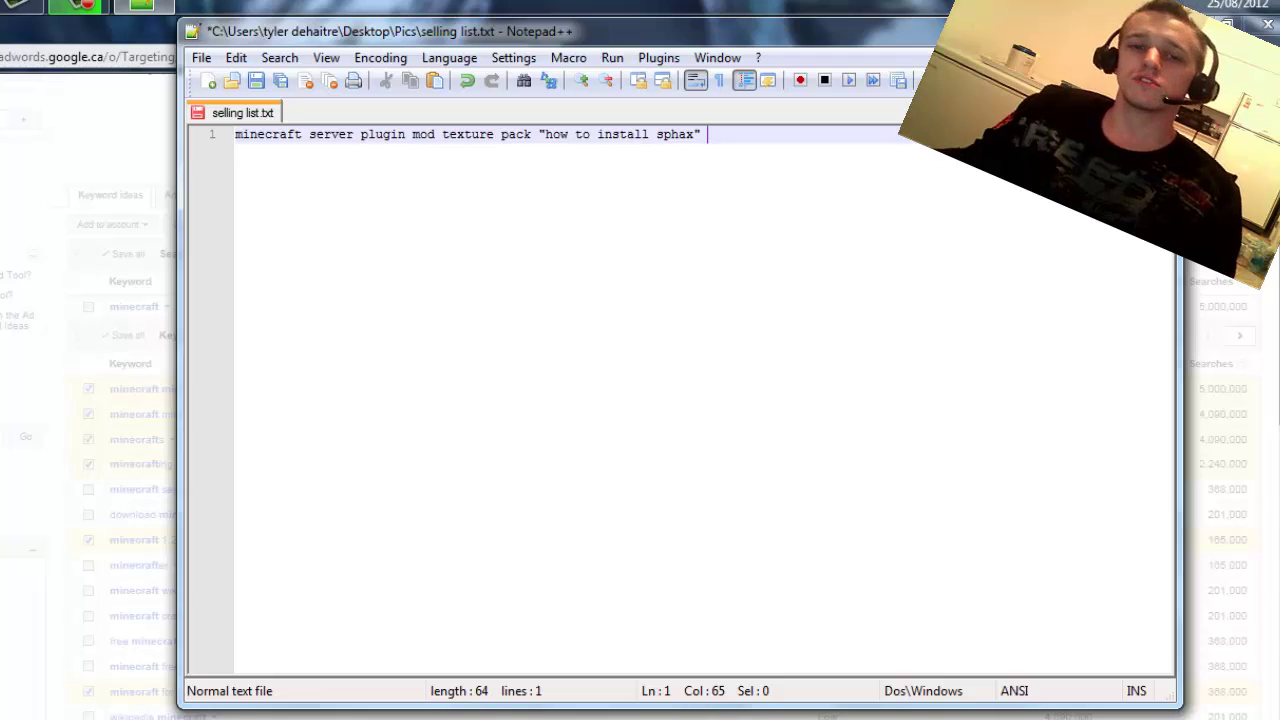
click(119, 570)
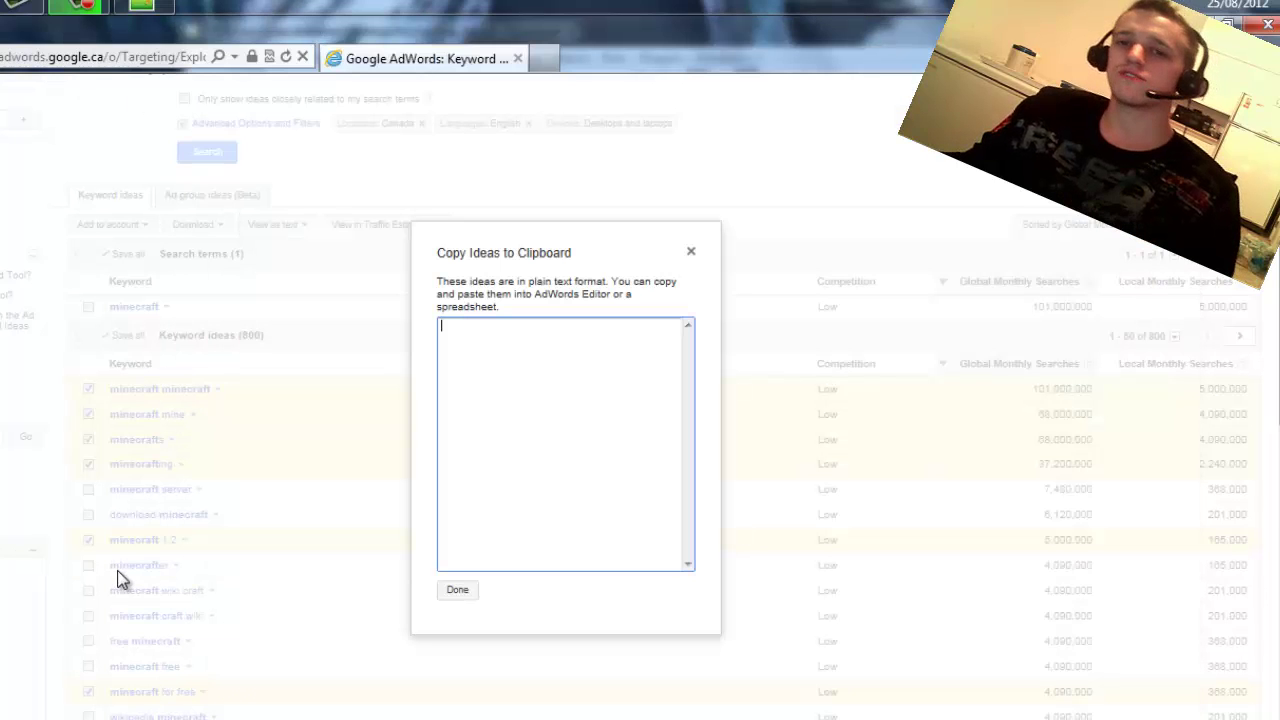
- Close the Copy Ideas to Clipboard window and expand the advanced location and language filters
click(691, 252)
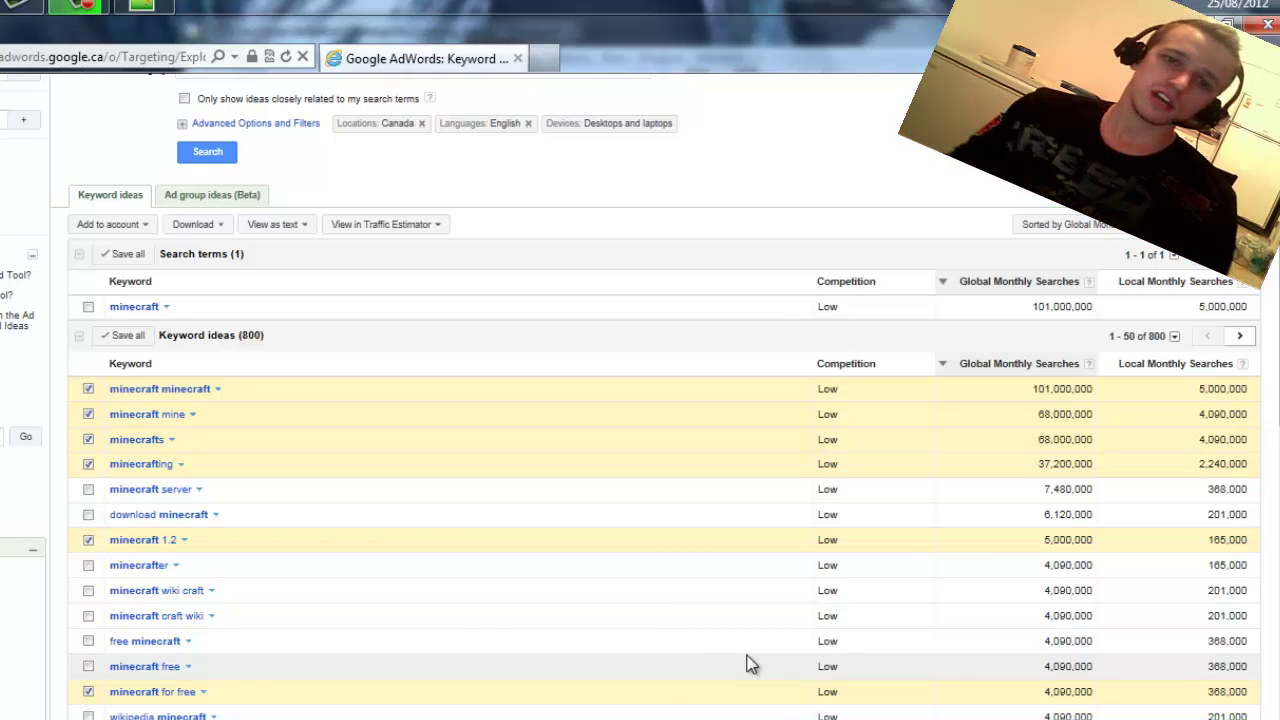
scroll(311, 300, up, 3)
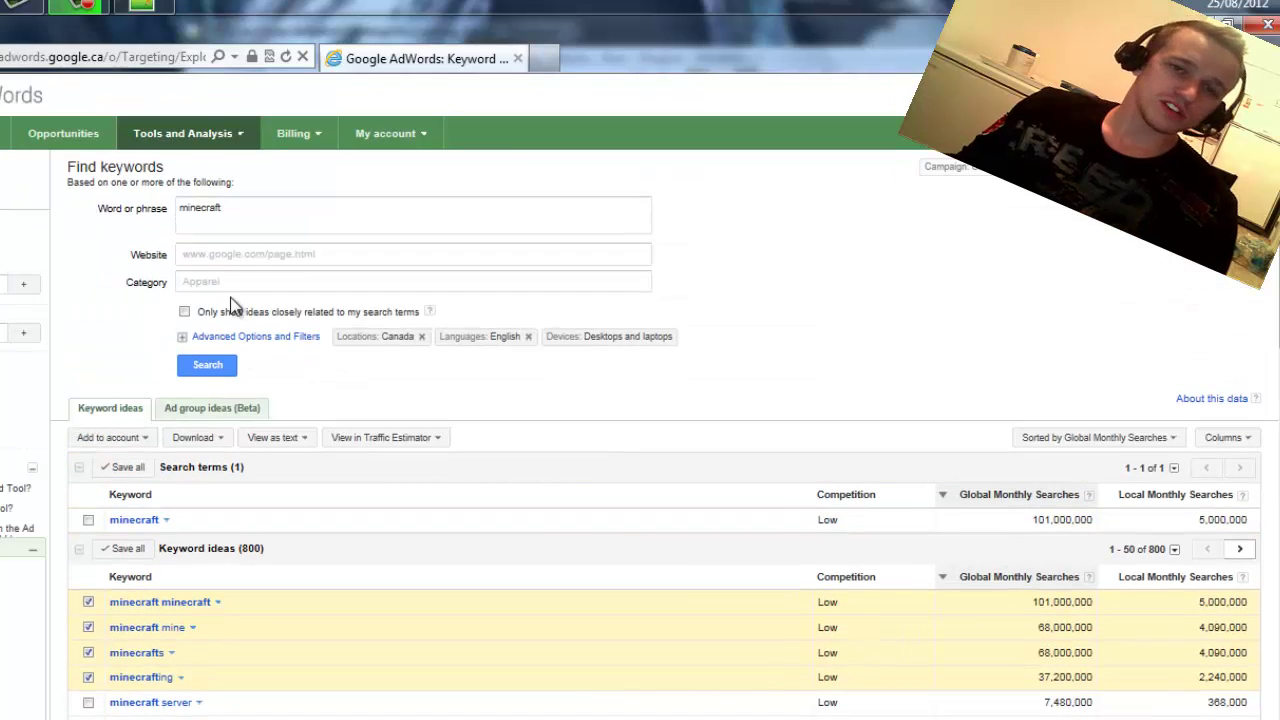
double_click(249, 218)
click(262, 338)
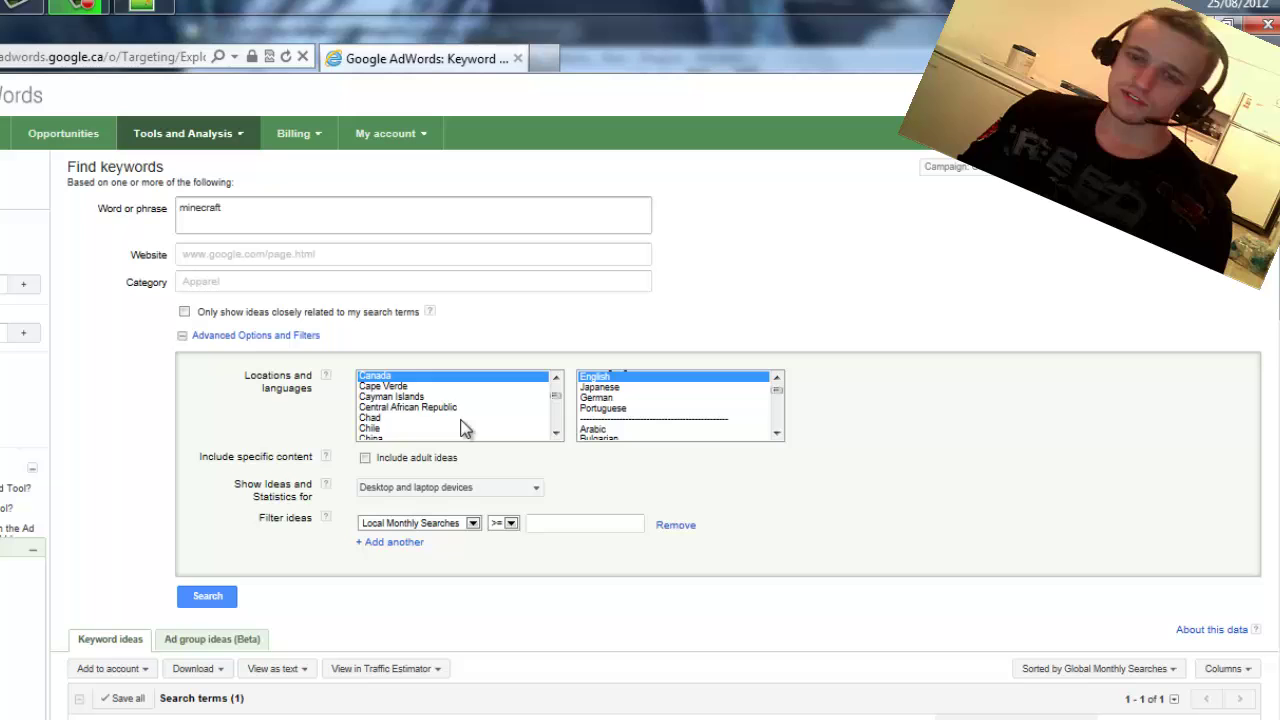
- Look over the keyword results, then bring Notepad++ with selling list.txt back to the front
scroll(451, 427, down, 8)
scroll(462, 427, down, 8)
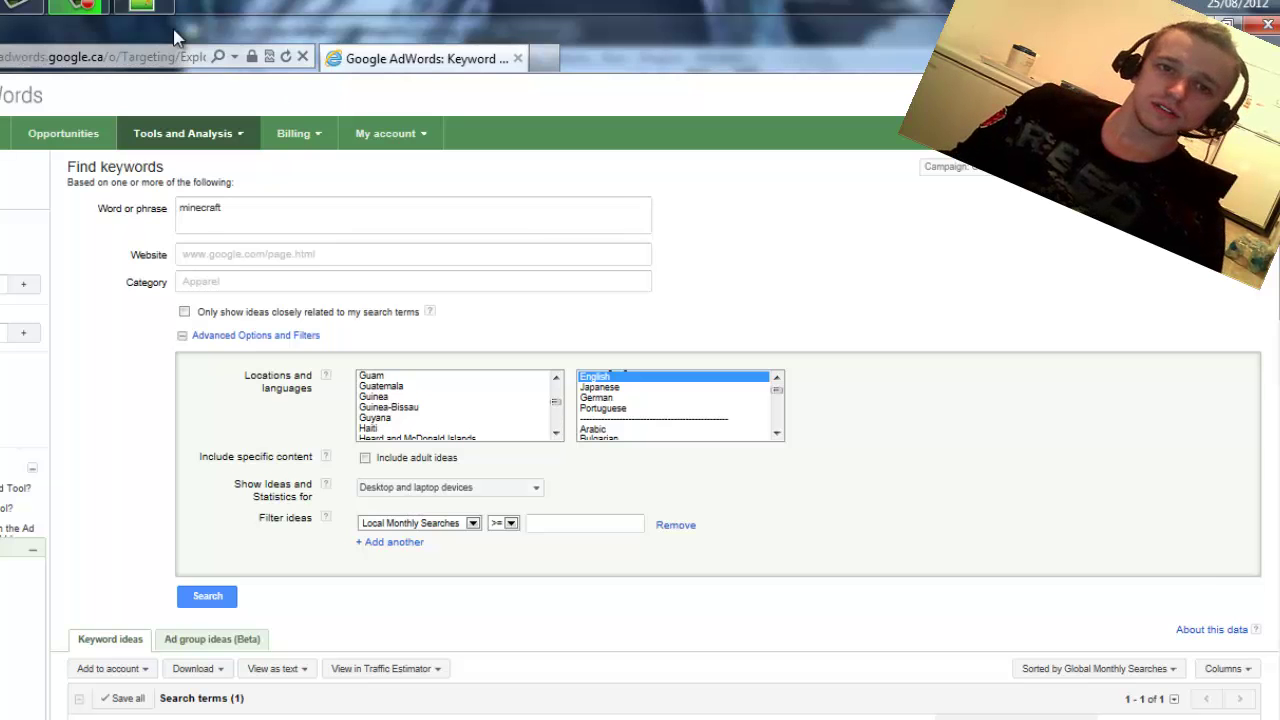
click(152, 8)
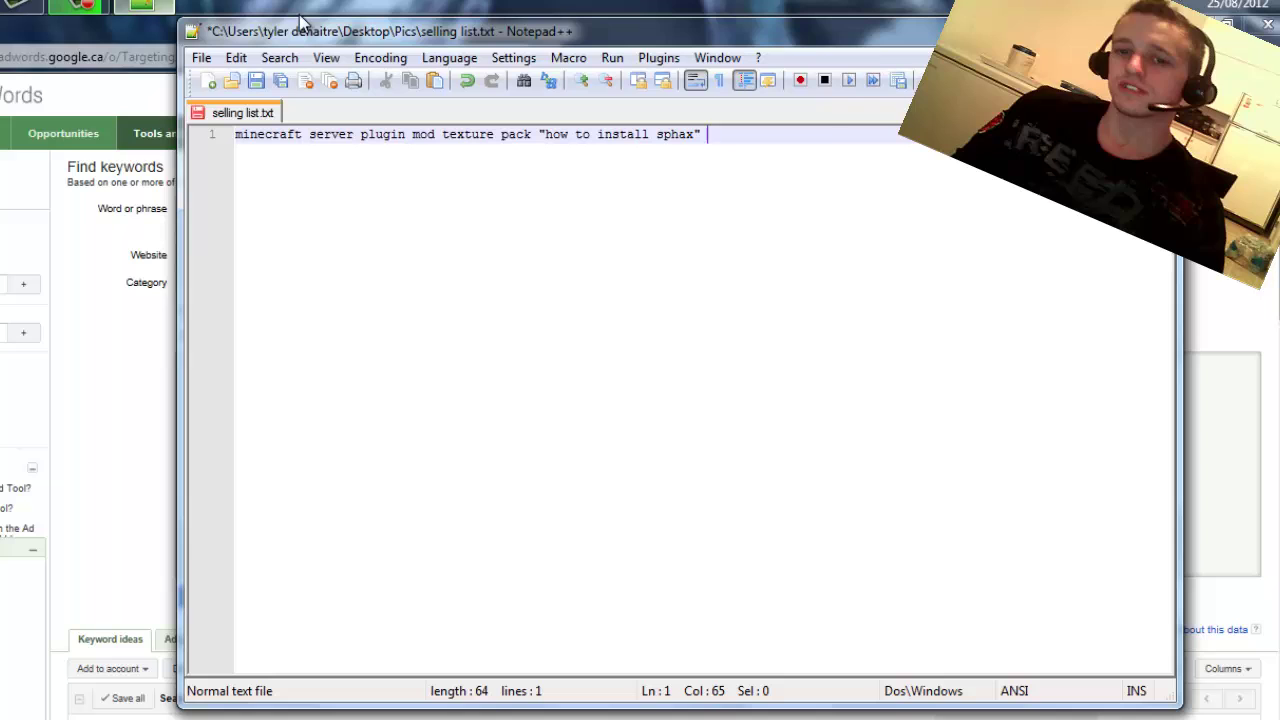